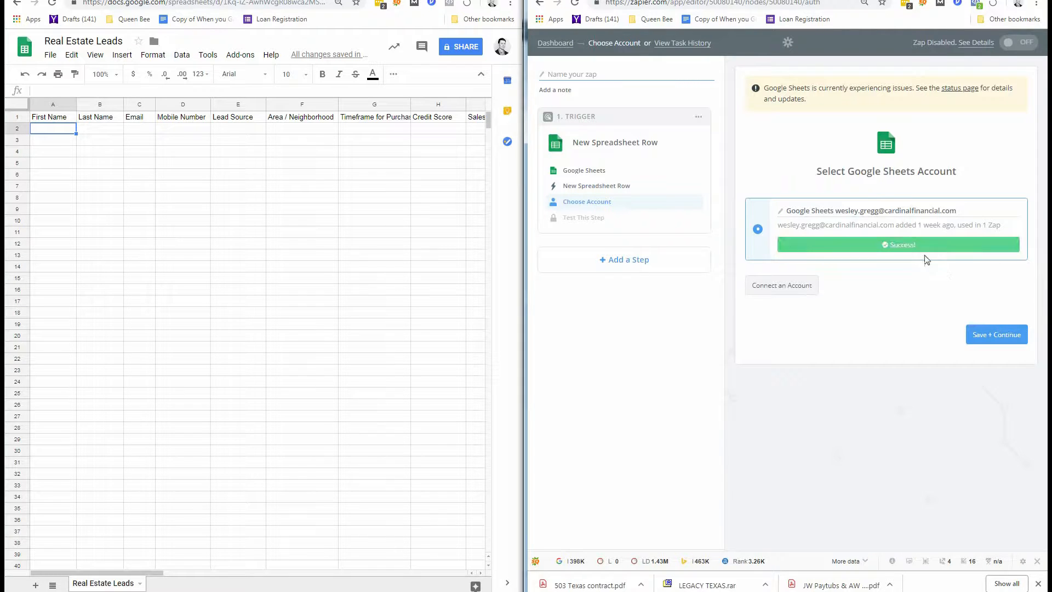
Confirm the successfully tested Google Sheets account and continue to the trigger's setup options.
click(989, 336)
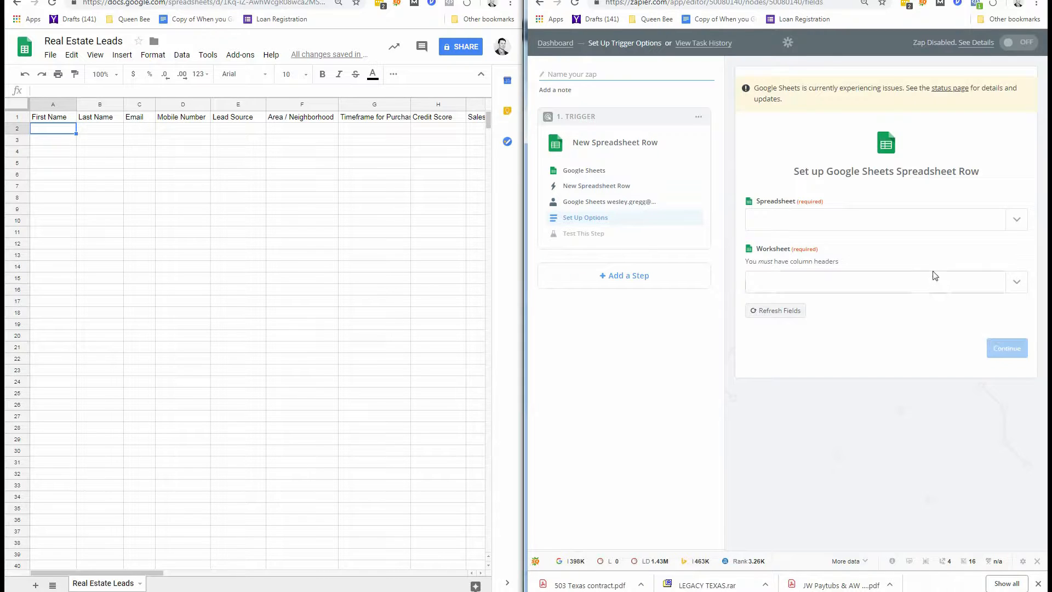
Choose Real Estate Leads as the trigger's spreadsheet.
click(1017, 220)
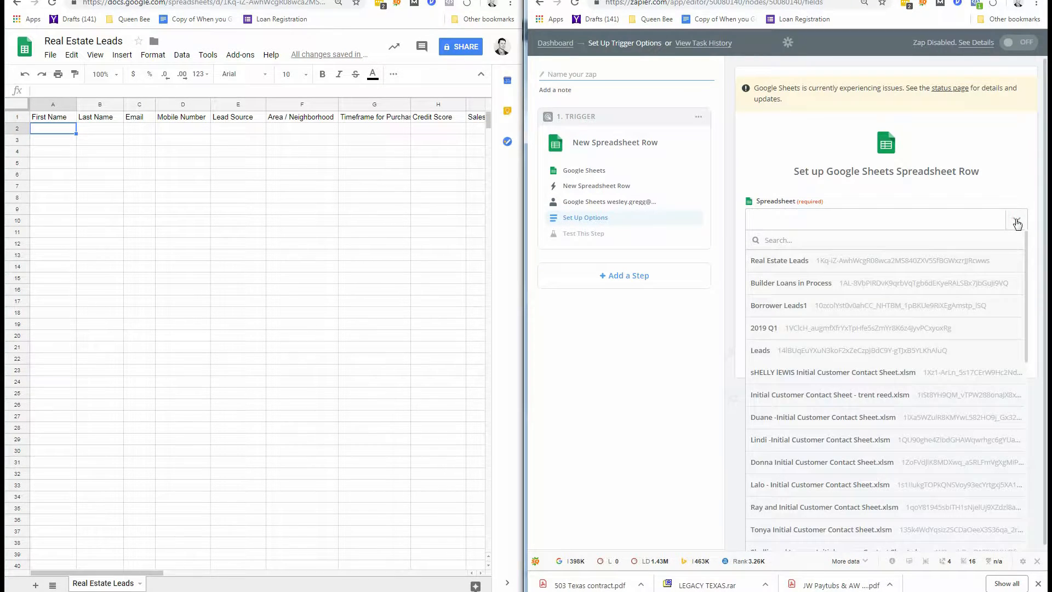
click(789, 264)
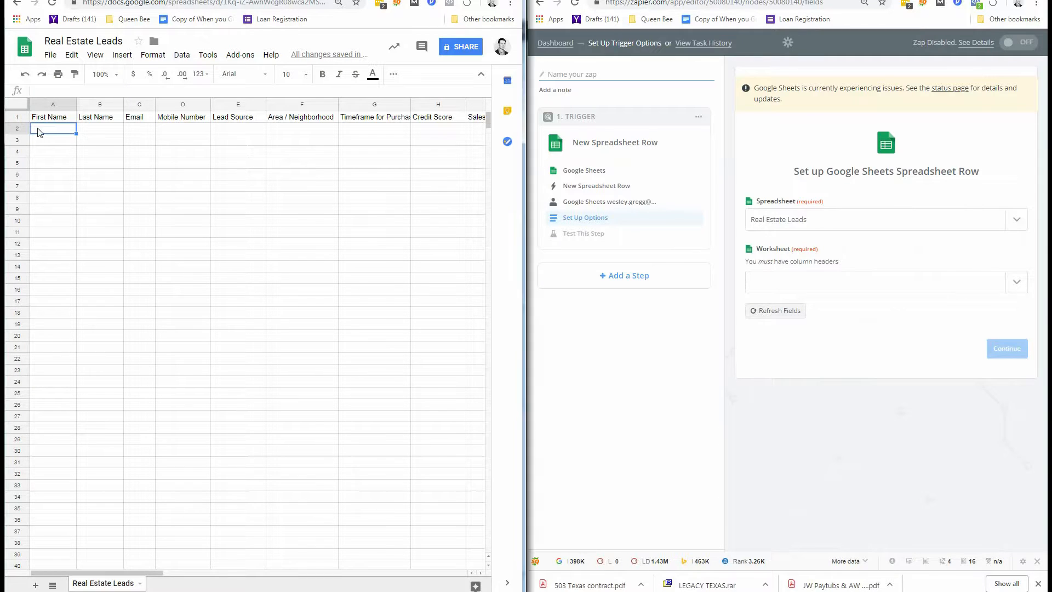
Enter the sample lead's first name, last name, email and phone number in row 2.
key(Tab)
key(Tab)
key(Tab)
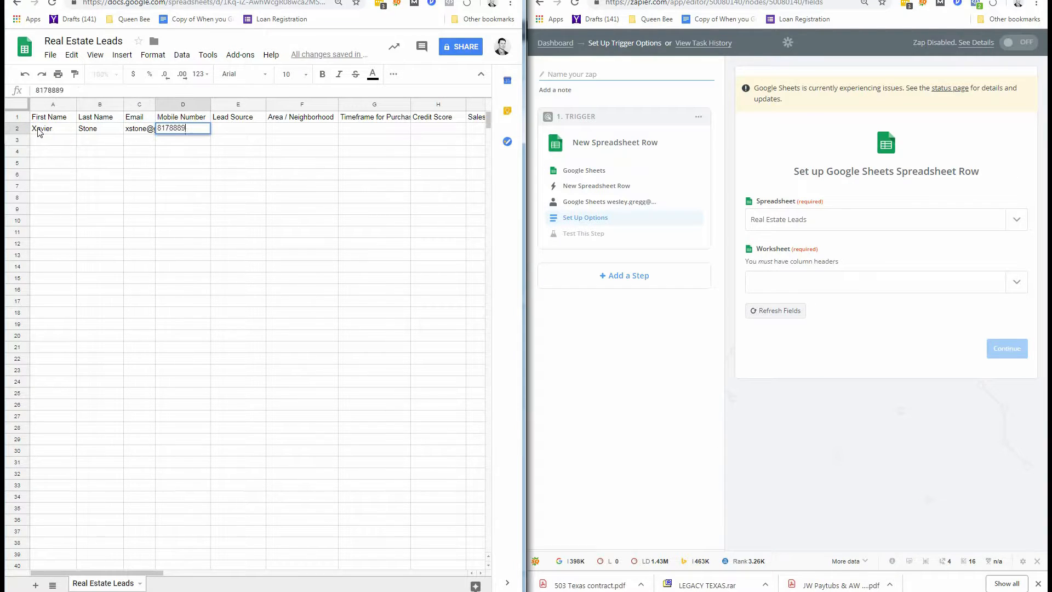
Fill the rest of row 2: lead source, Downtown Denton, 1 month, 675, 250000, 'Has 14 brothers'.
key(Tab)
text(Walt)
key(Tab)
text(Downtown Denton)
key(Tab)
text(1 month)
key(Tab)
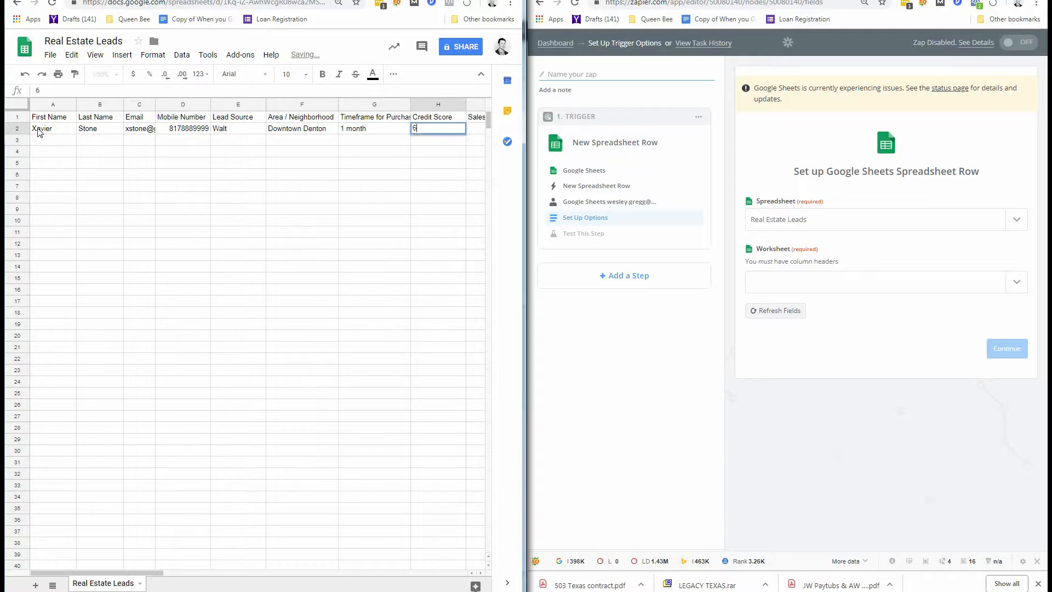
text(675)
key(Tab)
text(250000)
key(Tab)
text(Has 14 brothers)
click(214, 167)
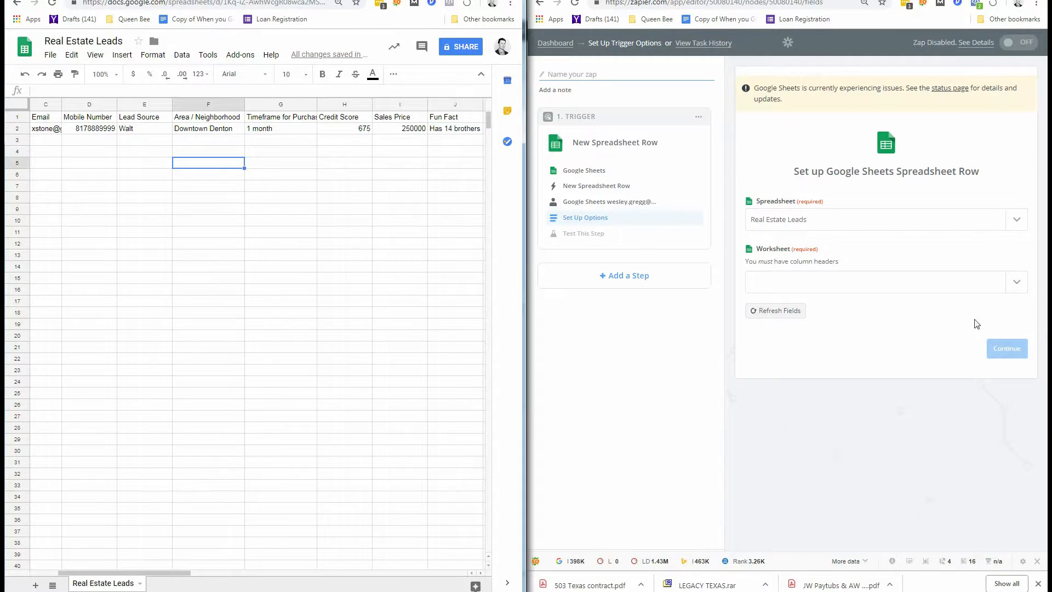
Reload the worksheet list, choose the Real Estate Leads worksheet and continue.
click(1018, 287)
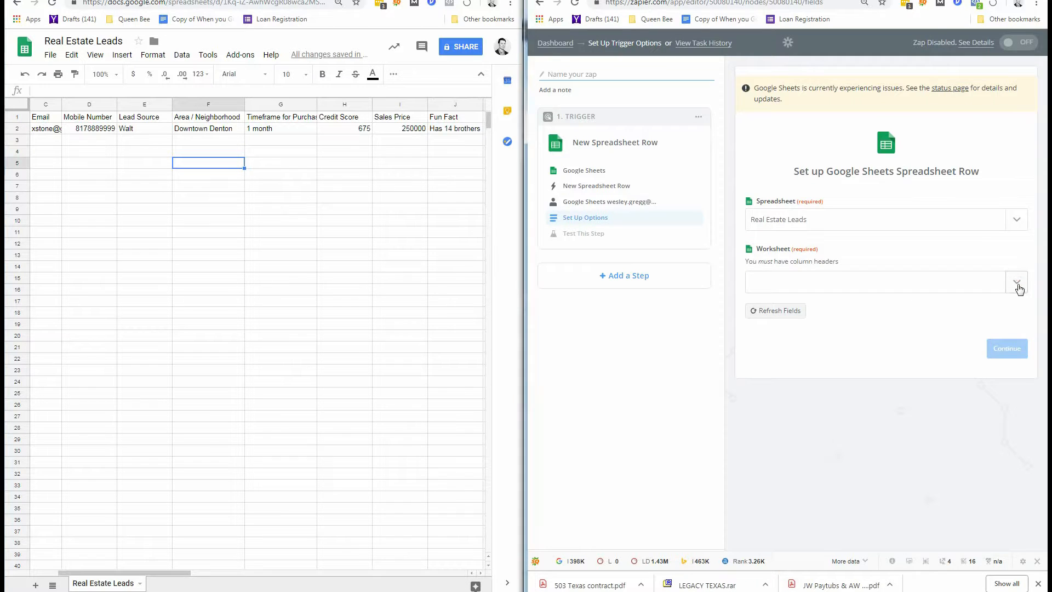
click(1017, 283)
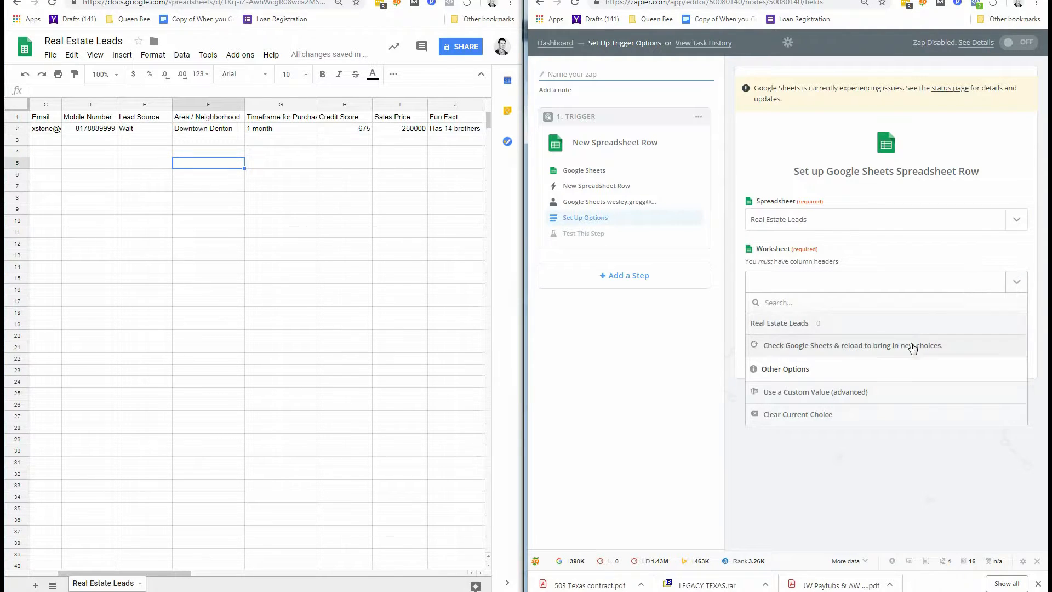
click(912, 346)
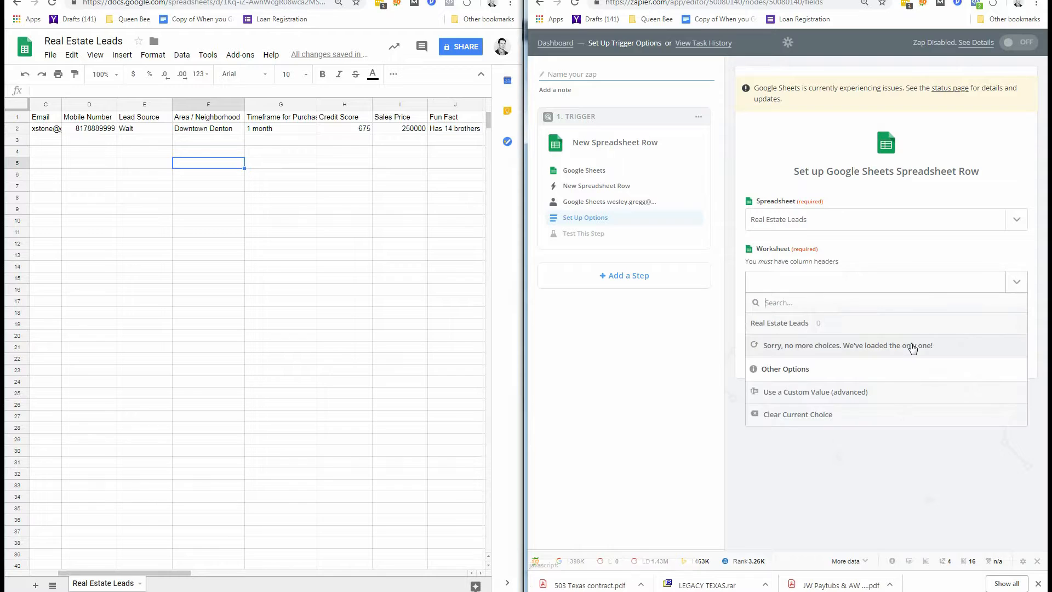
click(851, 327)
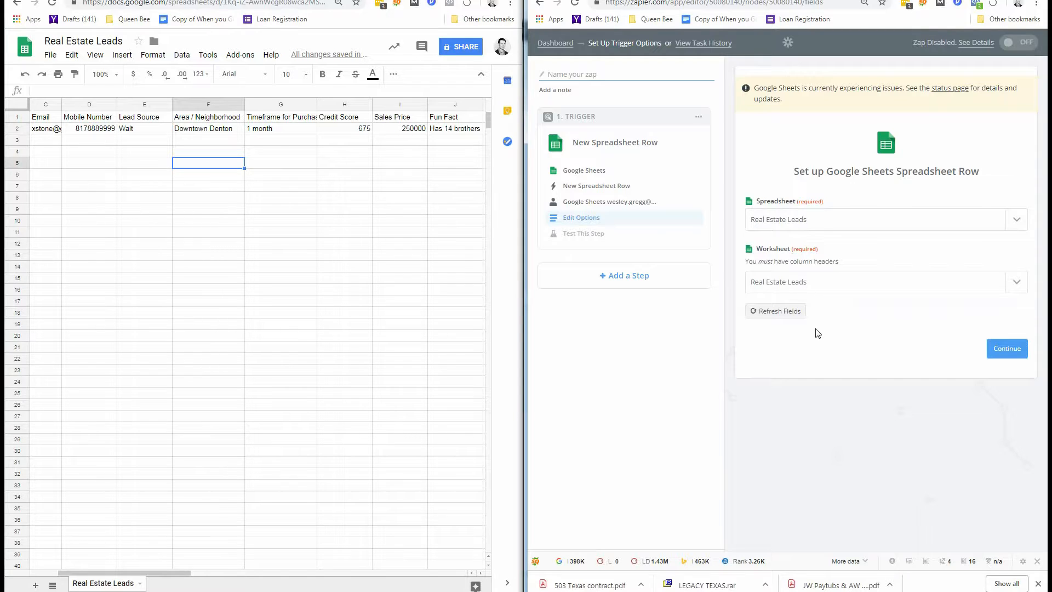
click(999, 348)
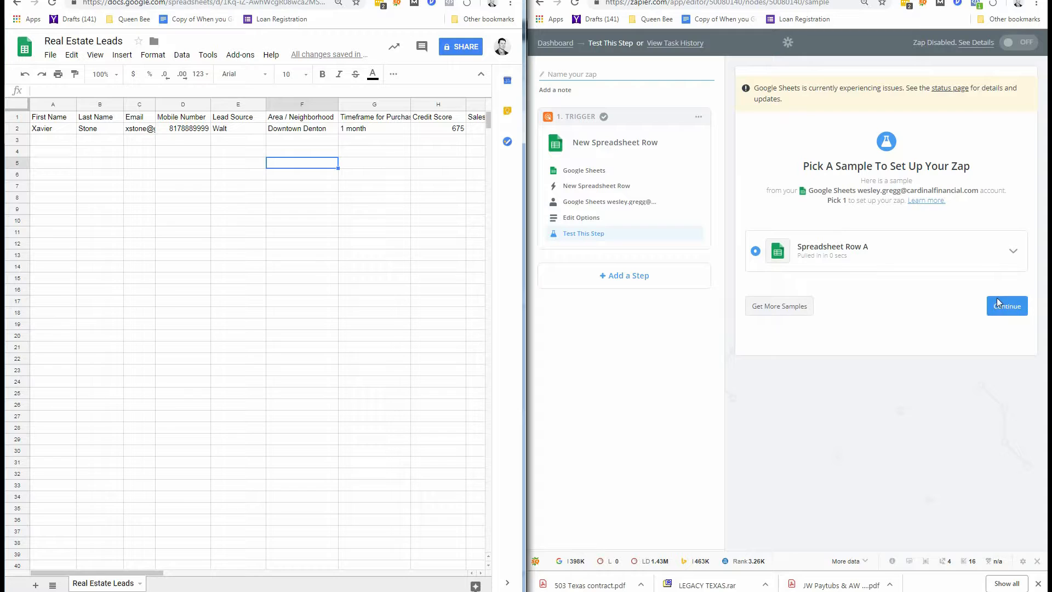
Review Spreadsheet Row A's column values and accept it as the trigger sample.
click(1010, 260)
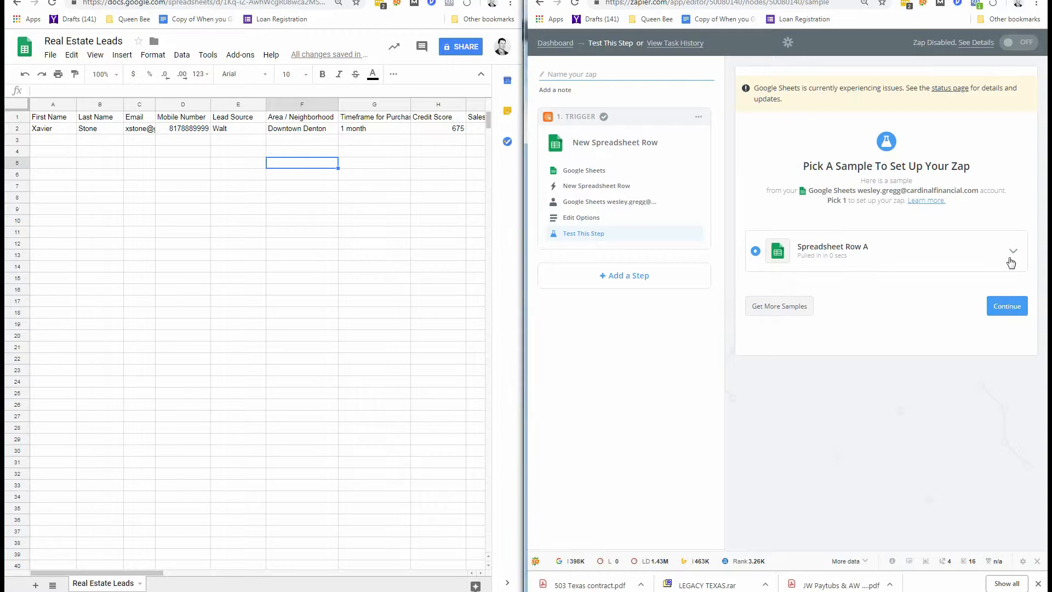
click(1011, 262)
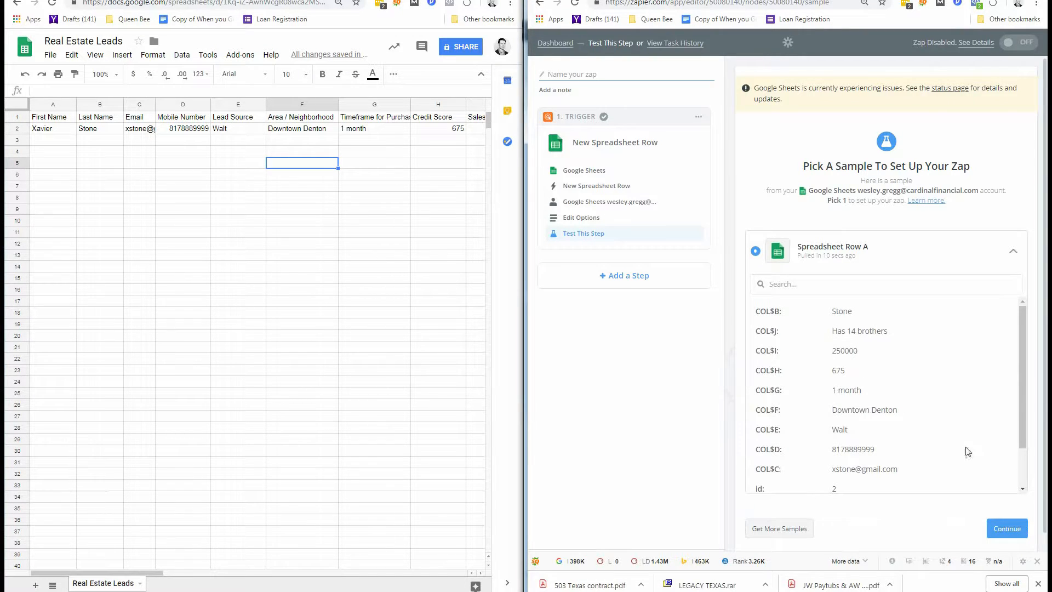
drag(1022, 374, 1012, 400)
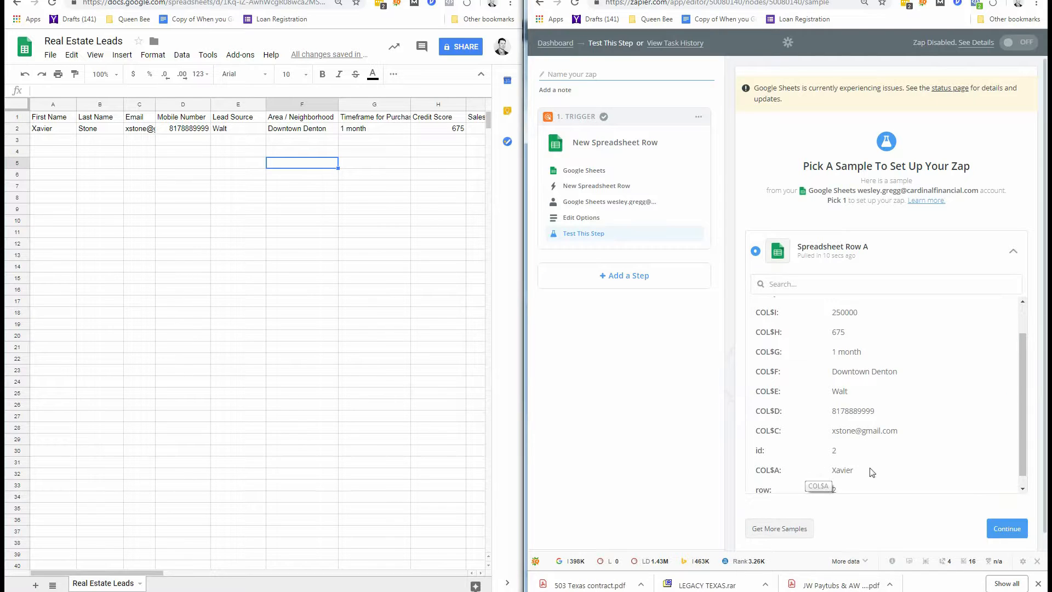
drag(1018, 377, 1019, 351)
click(998, 532)
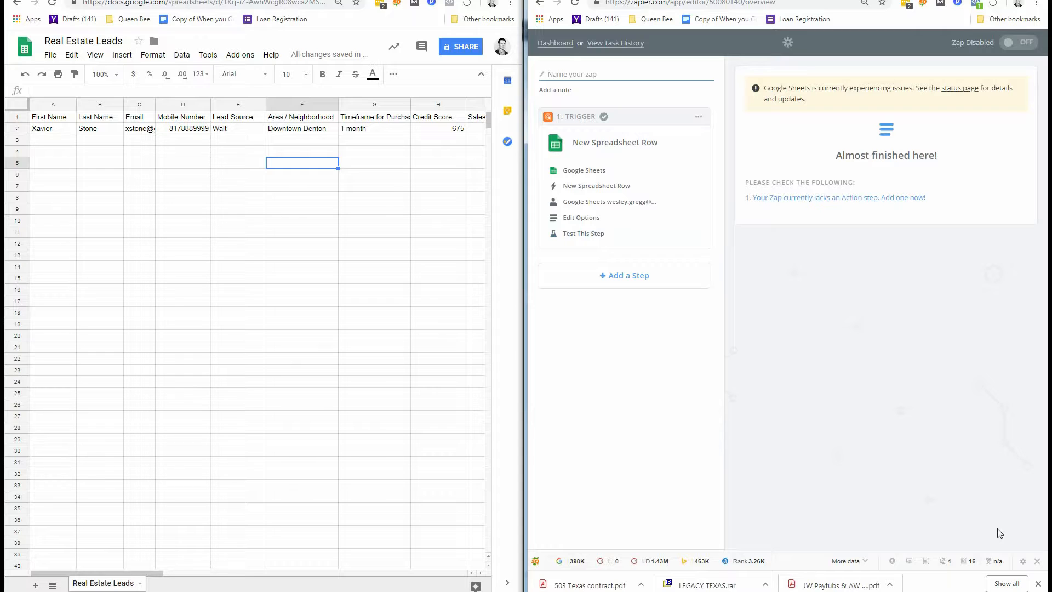
Add an action step using LionDesk's Create New Contact action.
click(651, 270)
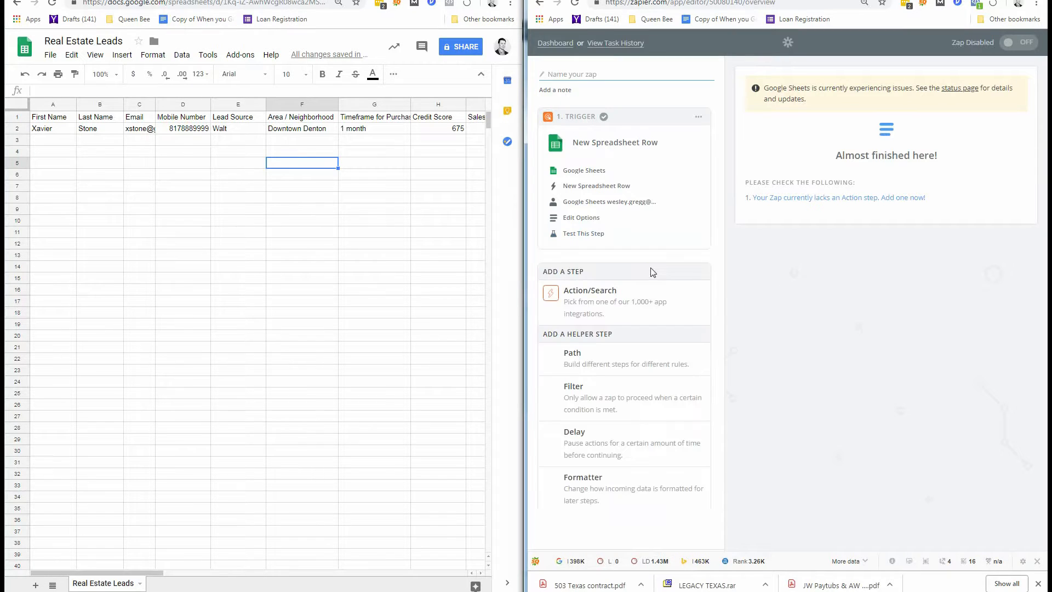
click(635, 305)
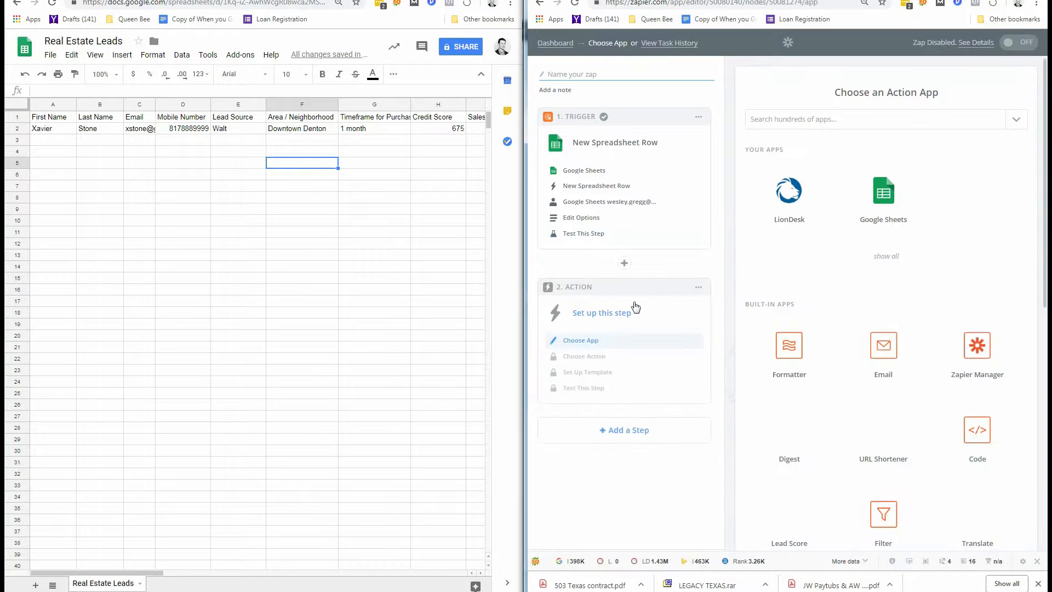
click(785, 202)
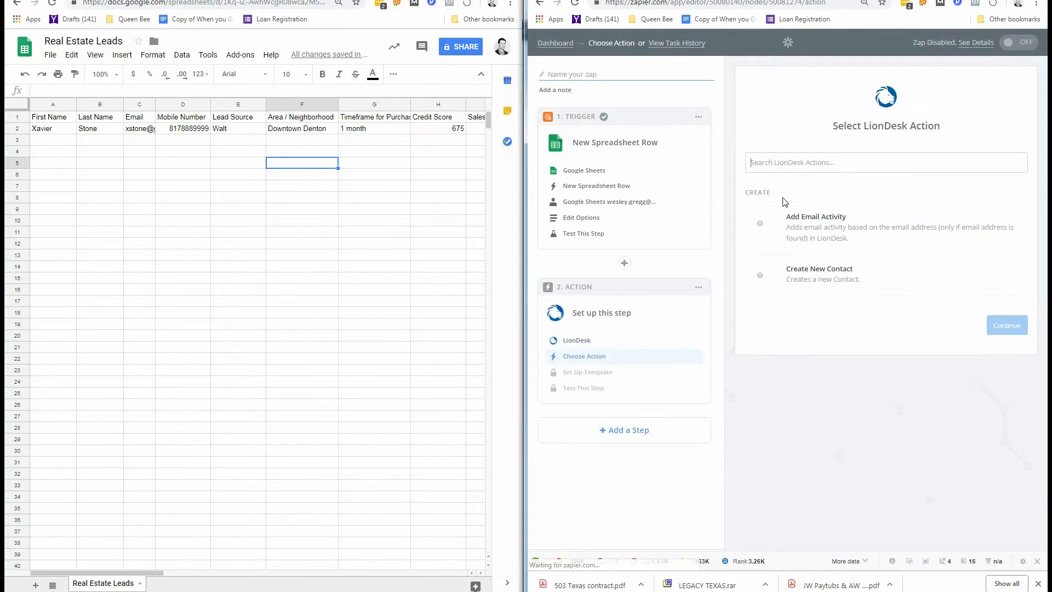
click(857, 284)
click(1002, 326)
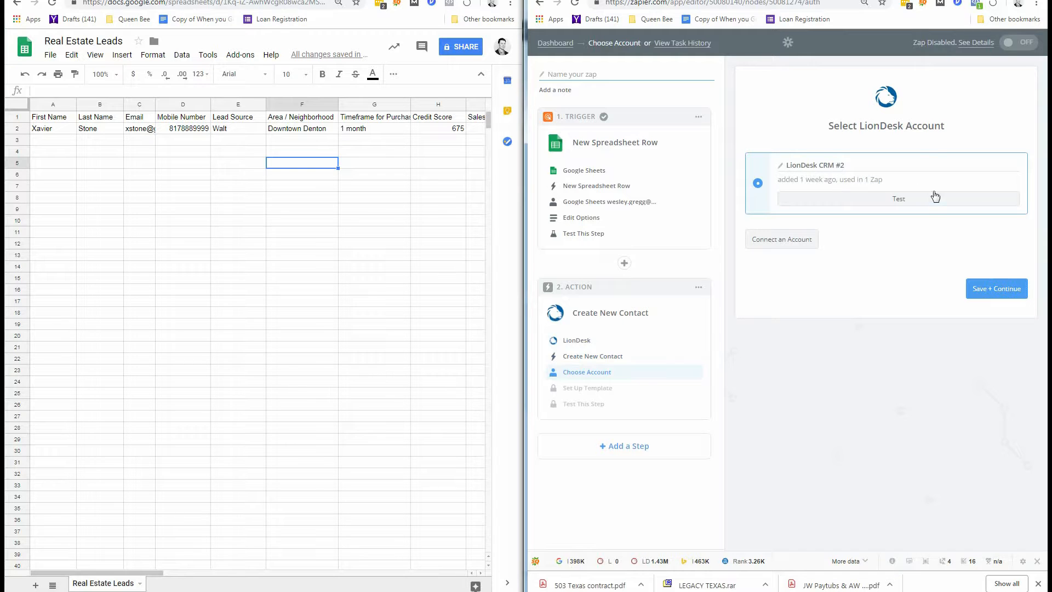
Test the LionDesk CRM #2 account connection and save it.
click(924, 204)
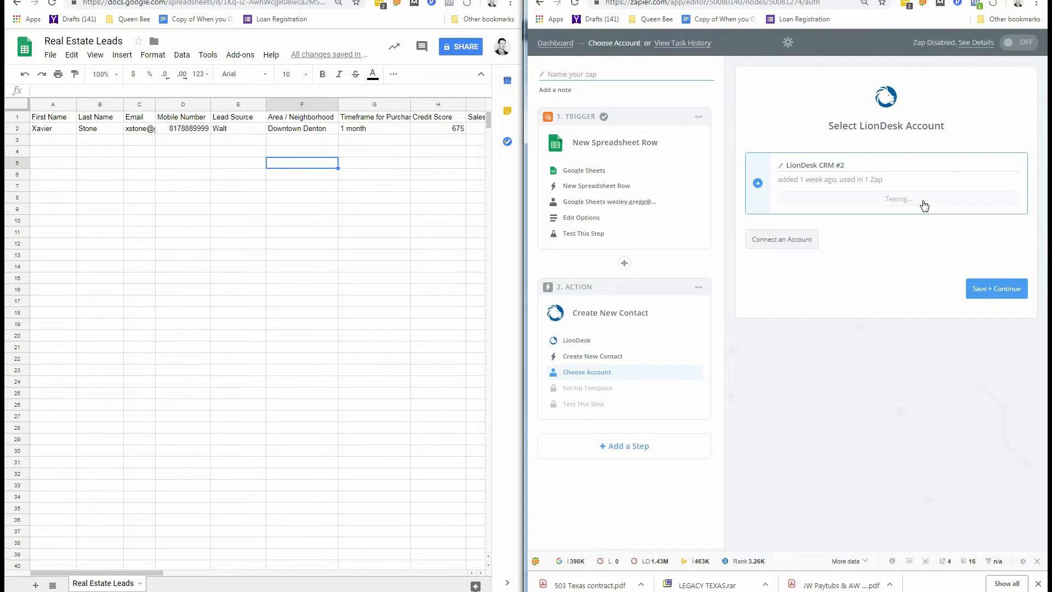
click(1015, 289)
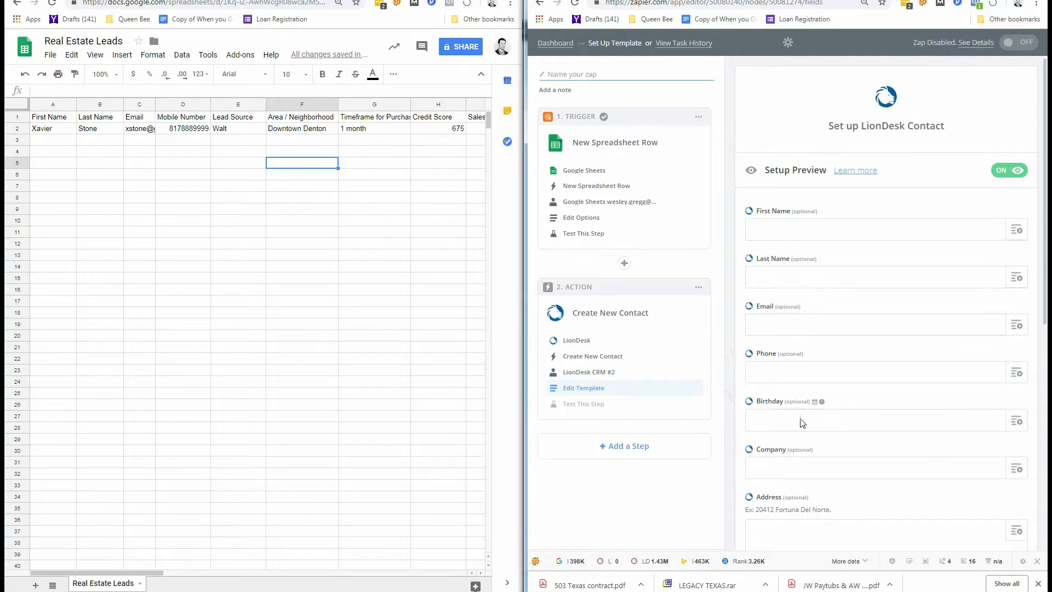
Map First Name, Last Name, Email and Phone (Mobile Number) from the sheet's Step 1 row.
click(1016, 231)
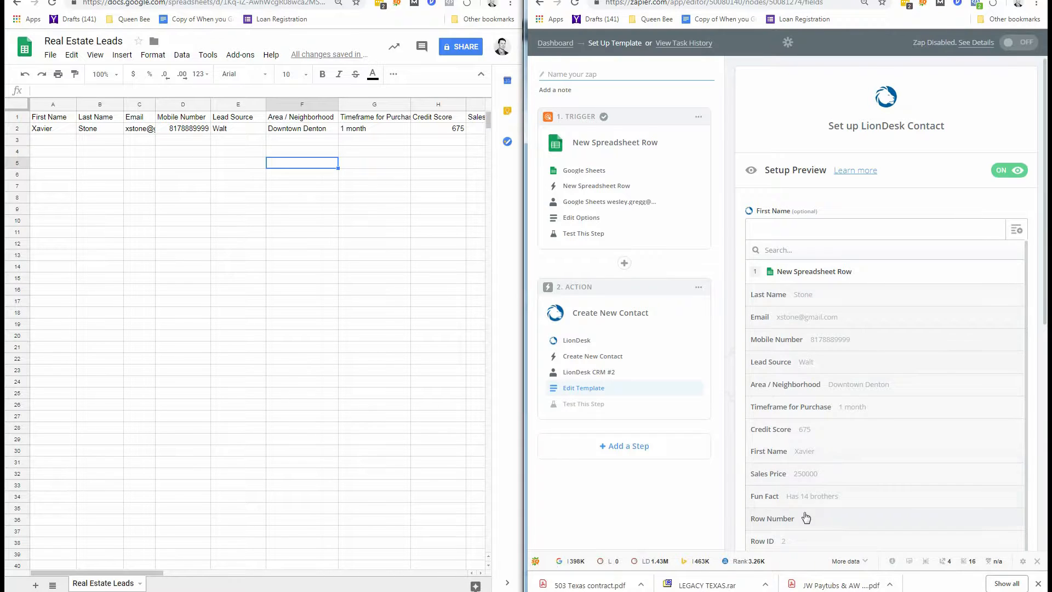
click(810, 452)
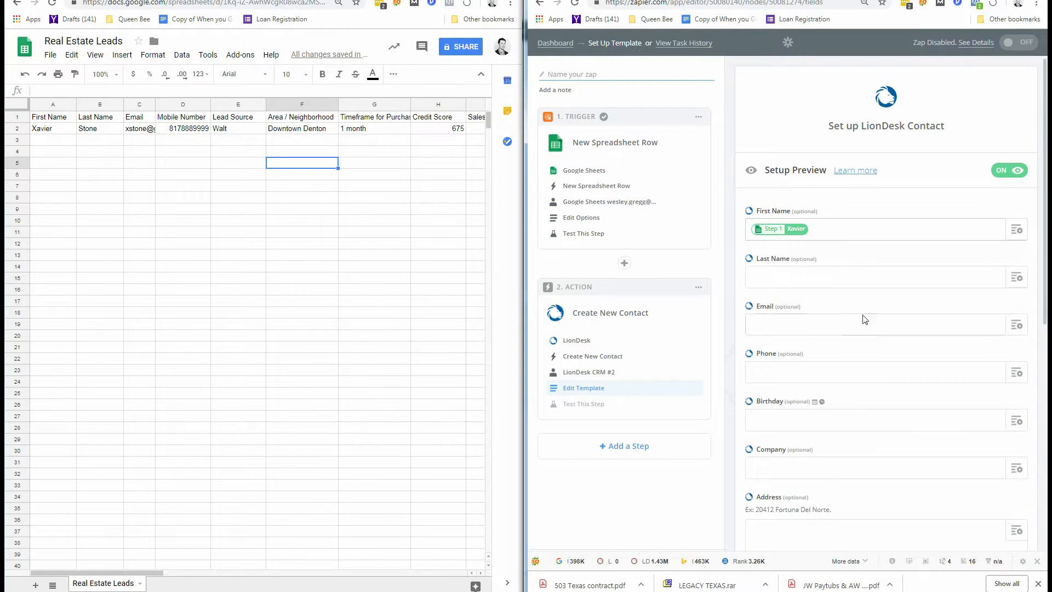
click(844, 277)
click(1020, 282)
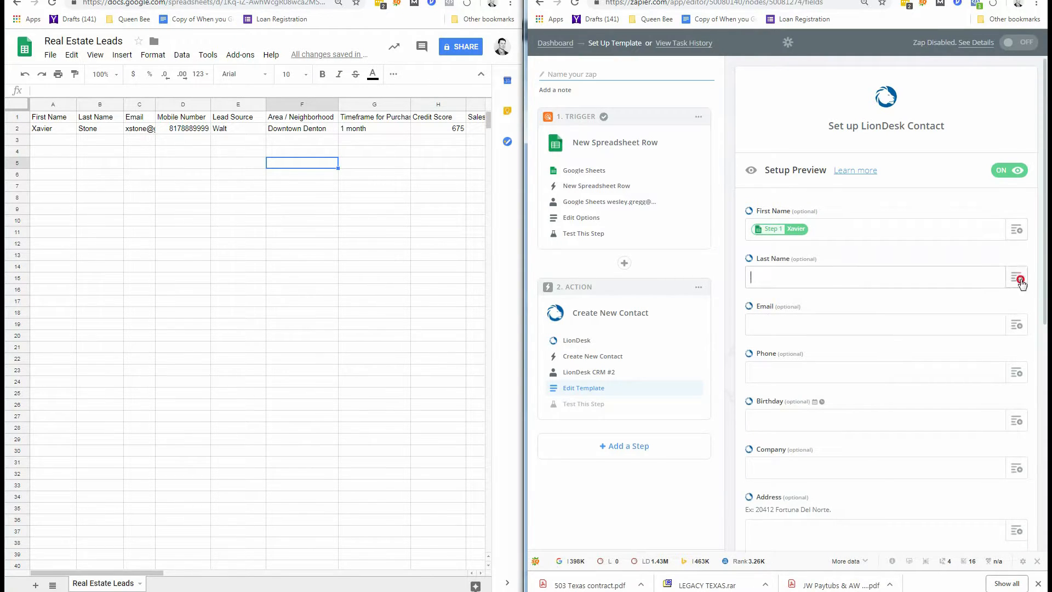
click(879, 348)
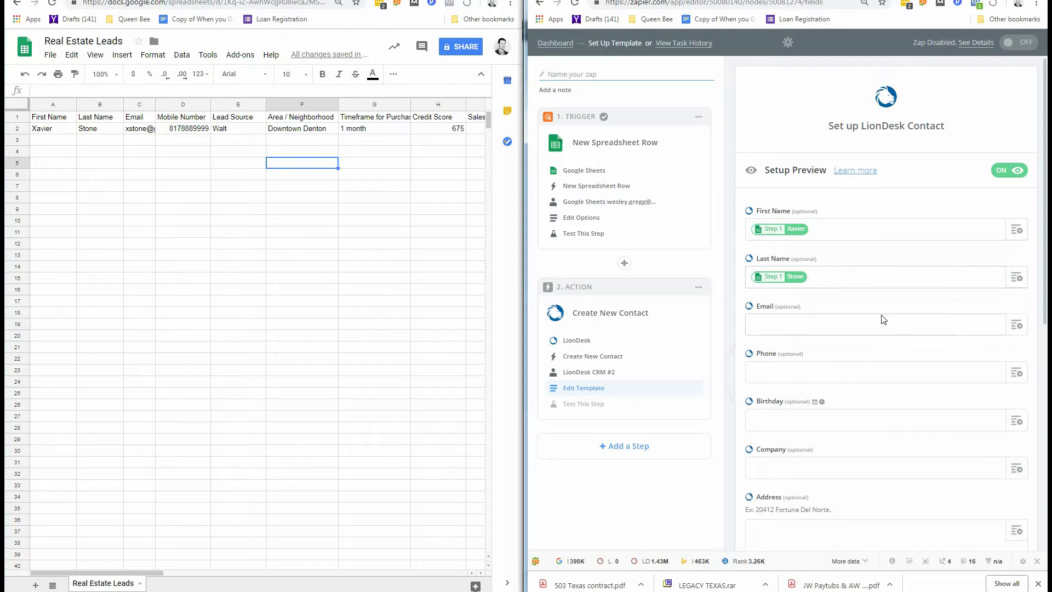
click(1019, 327)
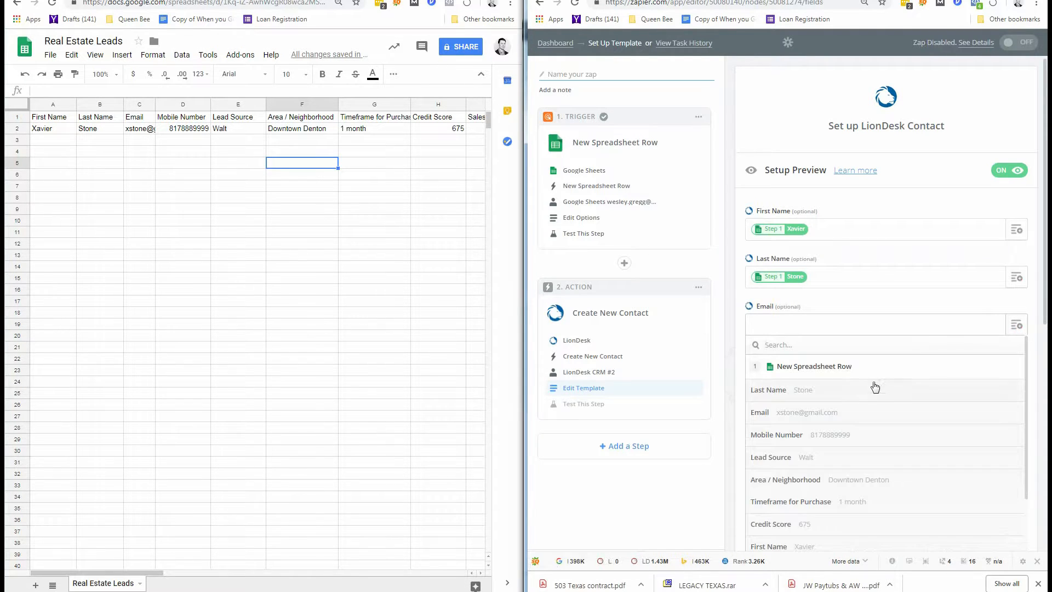
click(846, 418)
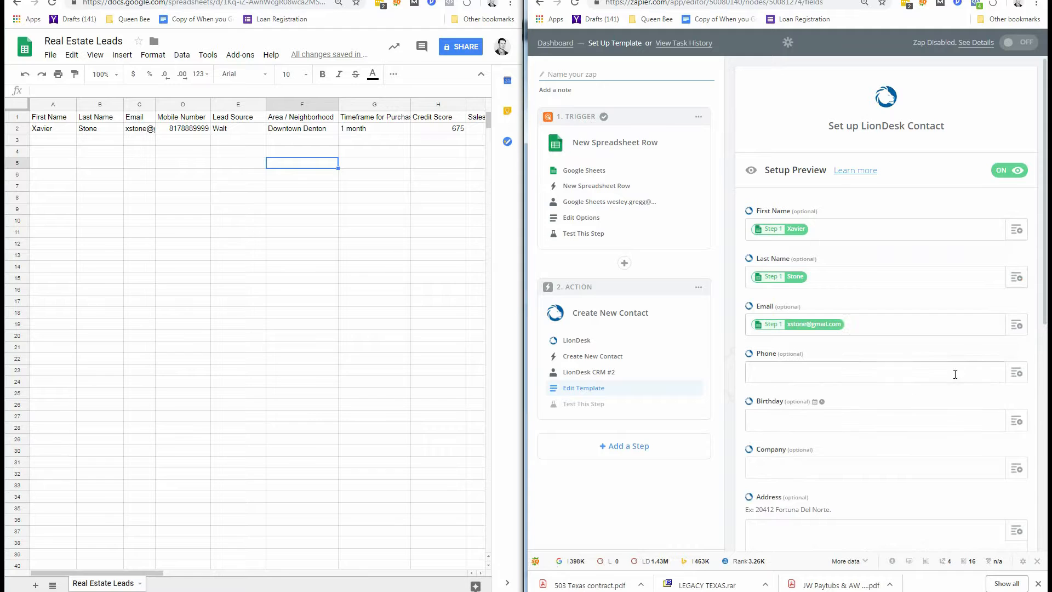
click(1018, 375)
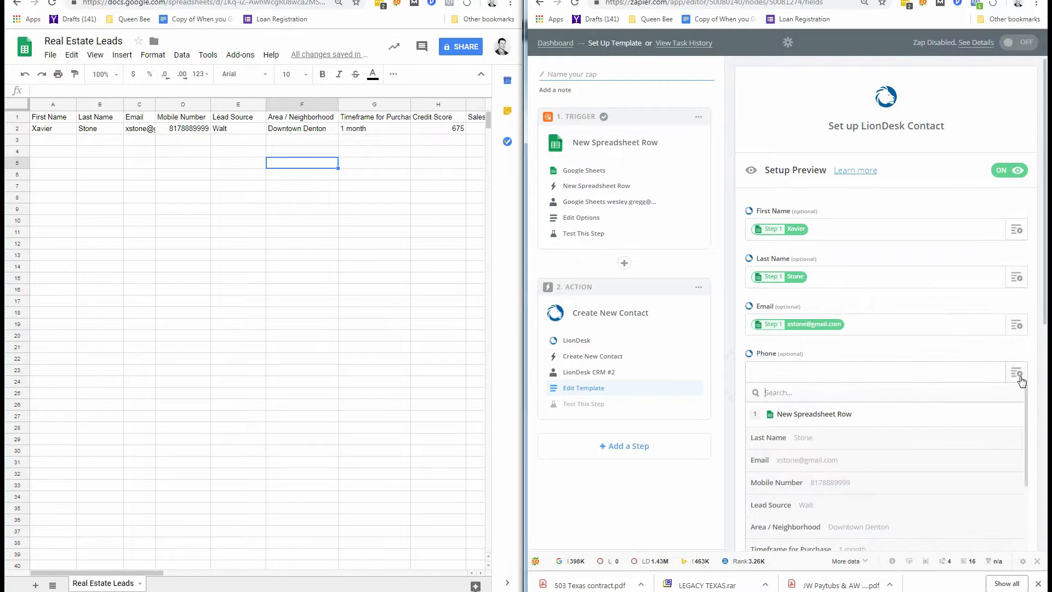
click(866, 483)
Type the Notes labels Area / Neighborhood, Timeframe for Purchase and Credit Score on separate lines.
scroll(904, 435, down, 2)
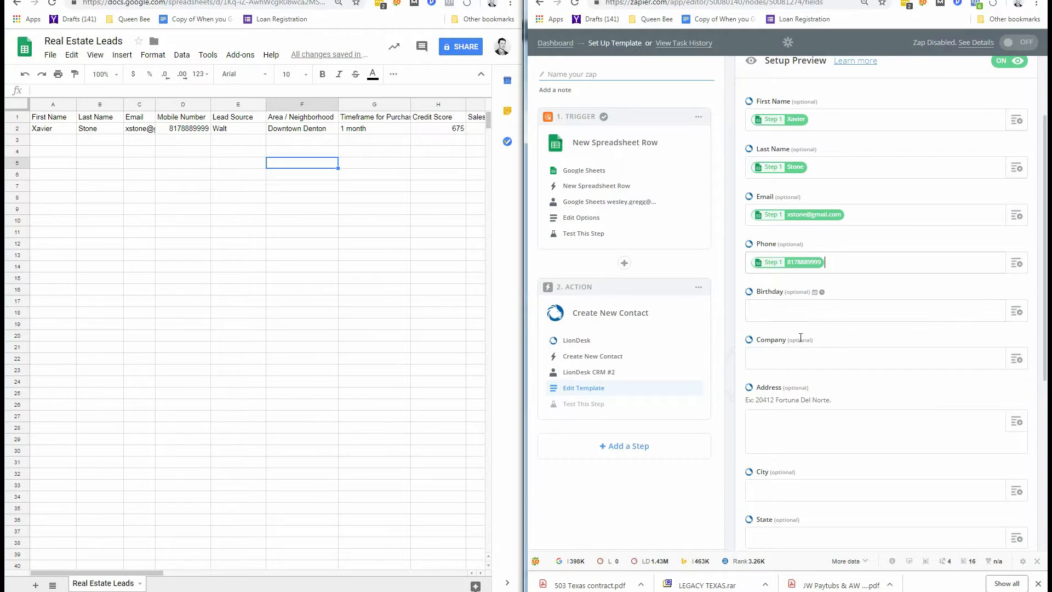
click(811, 444)
scroll(912, 358, down, 1)
scroll(914, 363, down, 1)
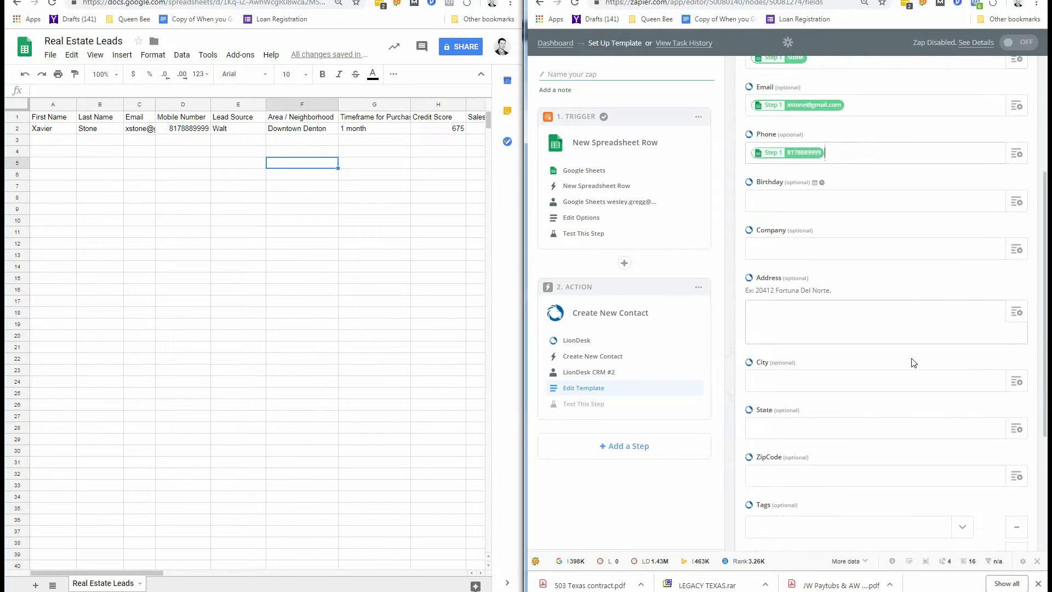
scroll(914, 363, down, 2)
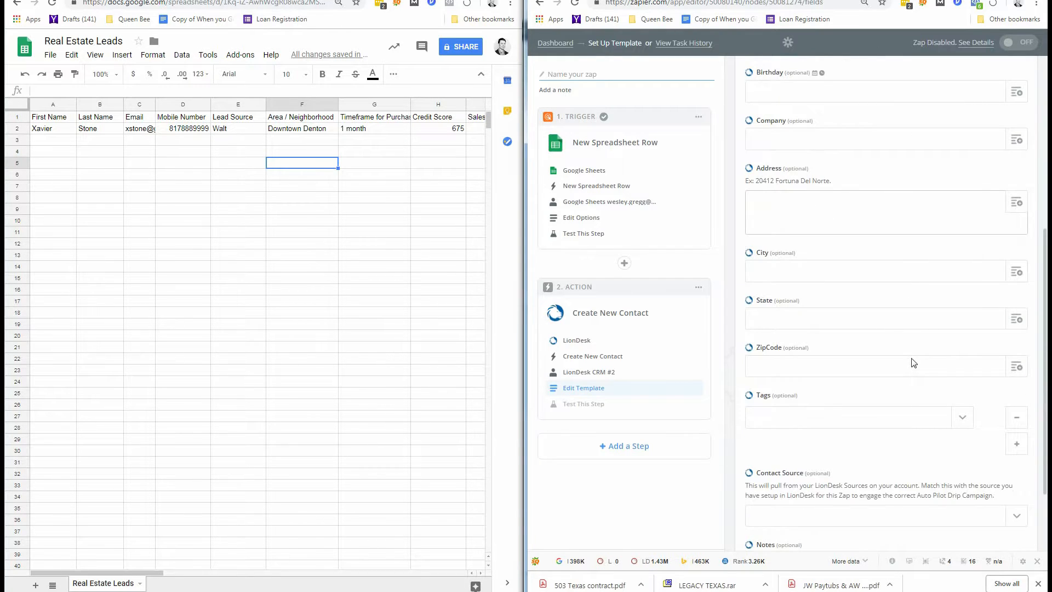
scroll(914, 363, down, 1)
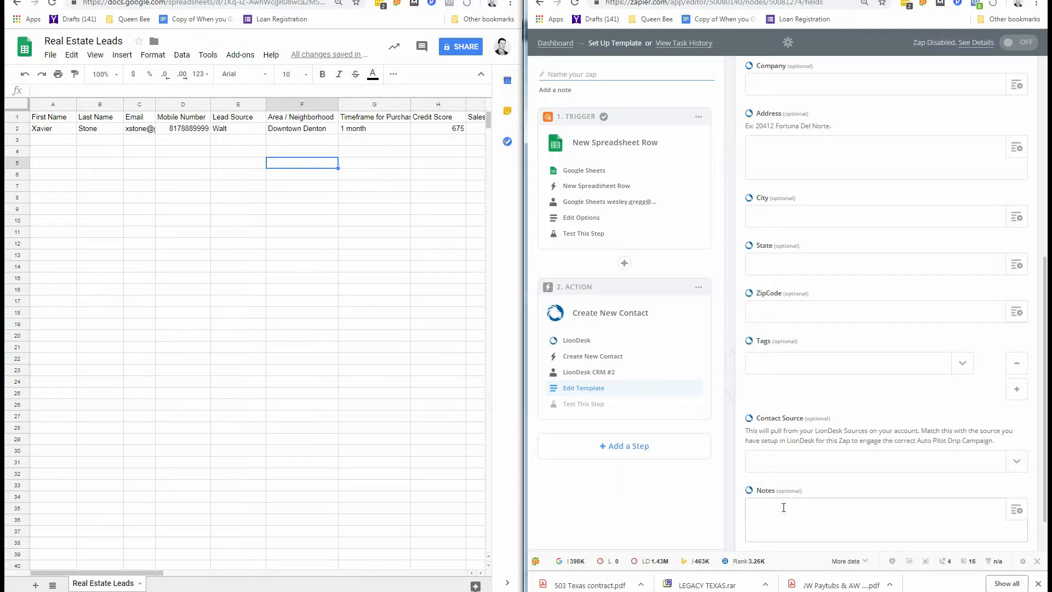
text(Lea)
text(Area)
text( / Neighbno)
text(rhood)
key(BackSpace)
key(BackSpace)
key(BackSpace)
key(BackSpace)
key(BackSpace)
key(BackSpace)
text(rhood)
key(Return)
text(Timeframe for Purchase)
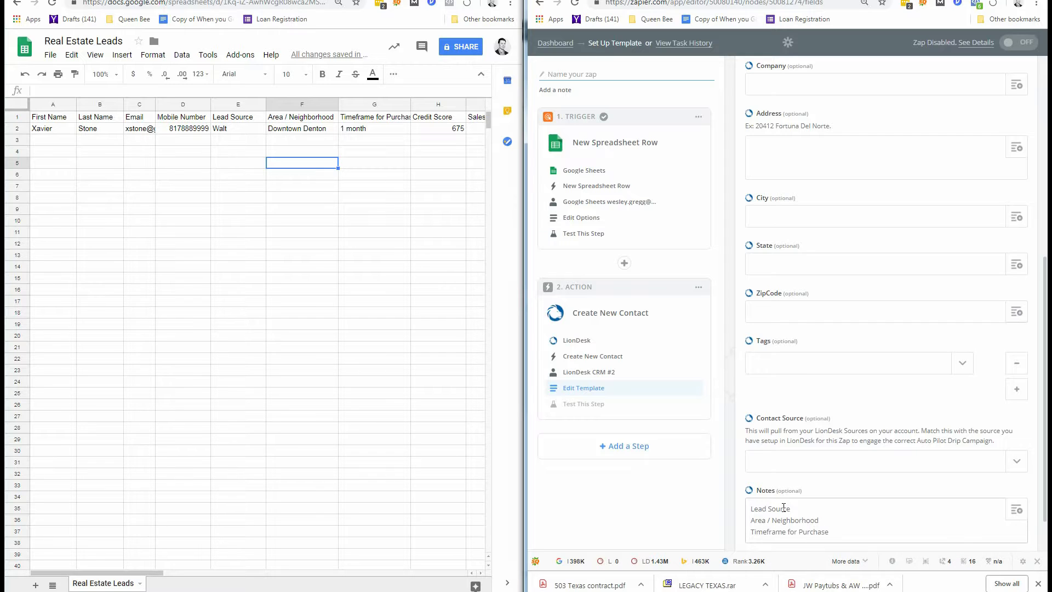
key(Return)
text(Credit Score)
key(Return)
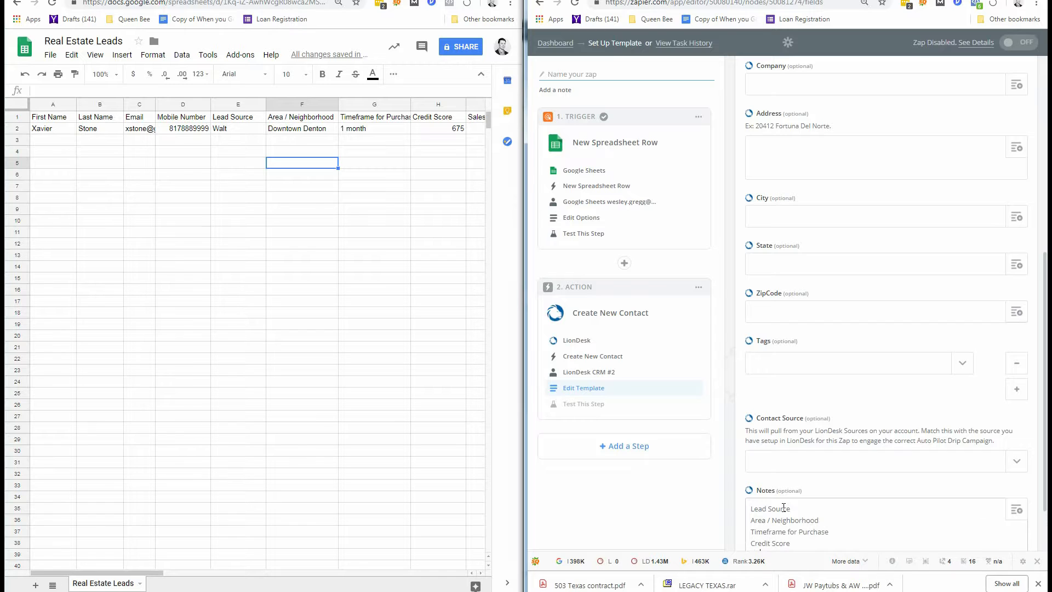
Start a Fun Fact label on a new line after Sales Price in Notes.
scroll(997, 541, down, 2)
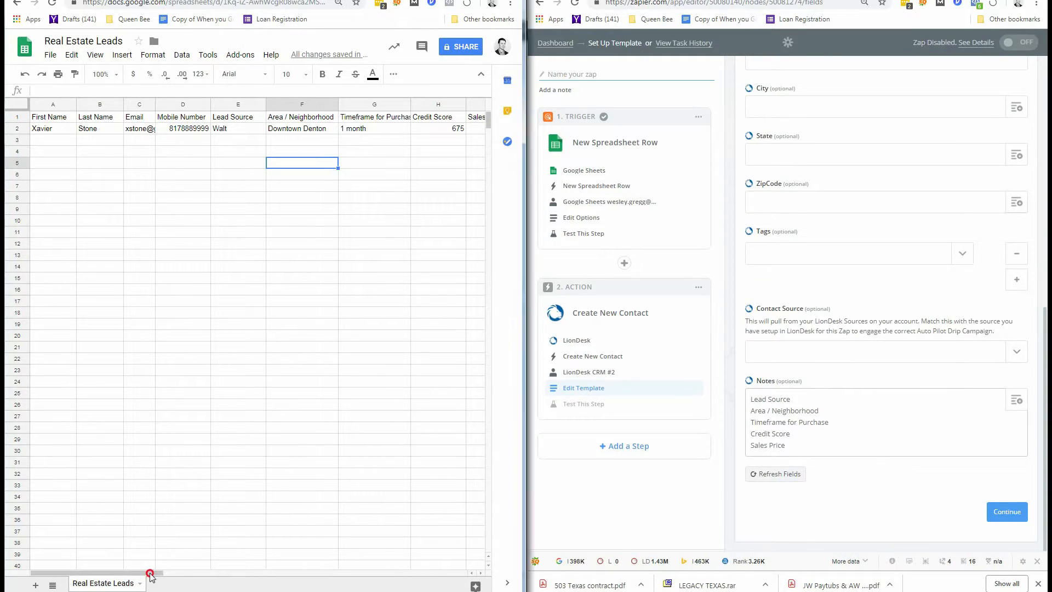
drag(148, 573, 103, 557)
click(808, 447)
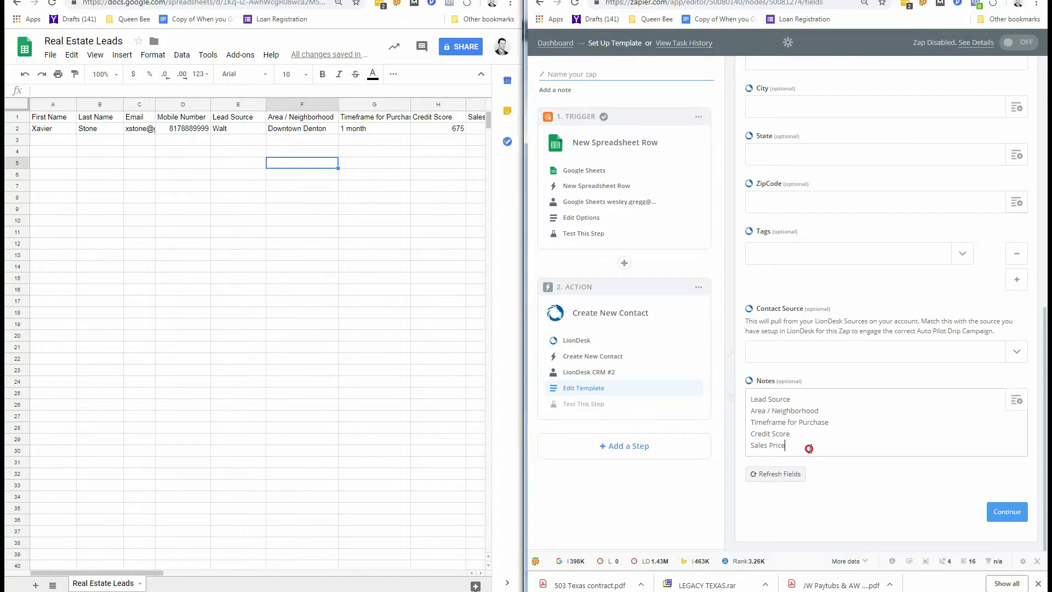
key(Return)
text(Fun Fact)
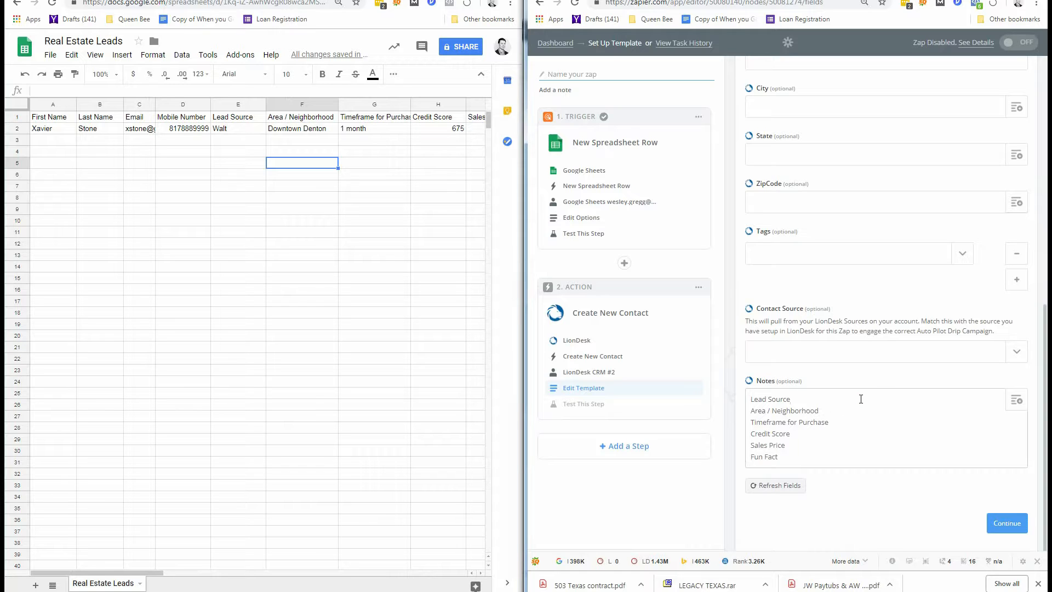
Insert the sheet's Lead Source and Area / Neighborhood values after their Notes labels.
click(1016, 403)
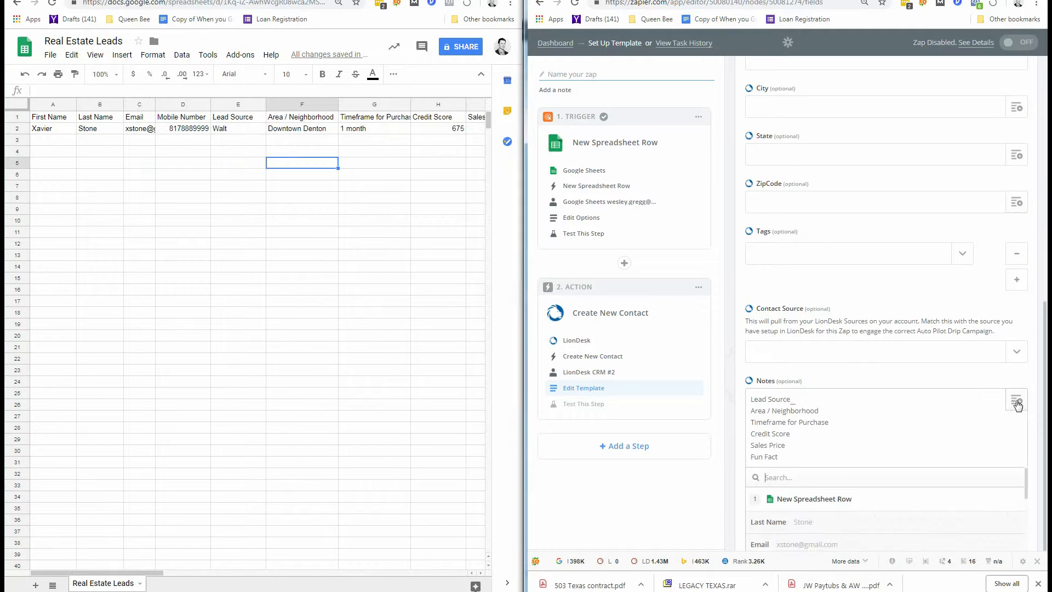
scroll(884, 497, down, 1)
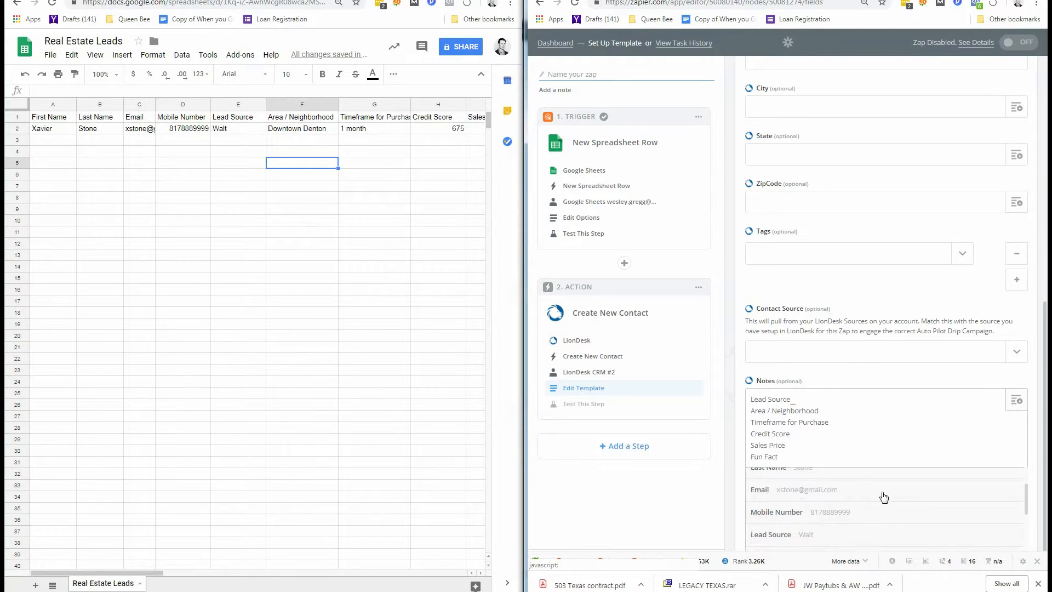
scroll(884, 496, down, 1)
click(850, 479)
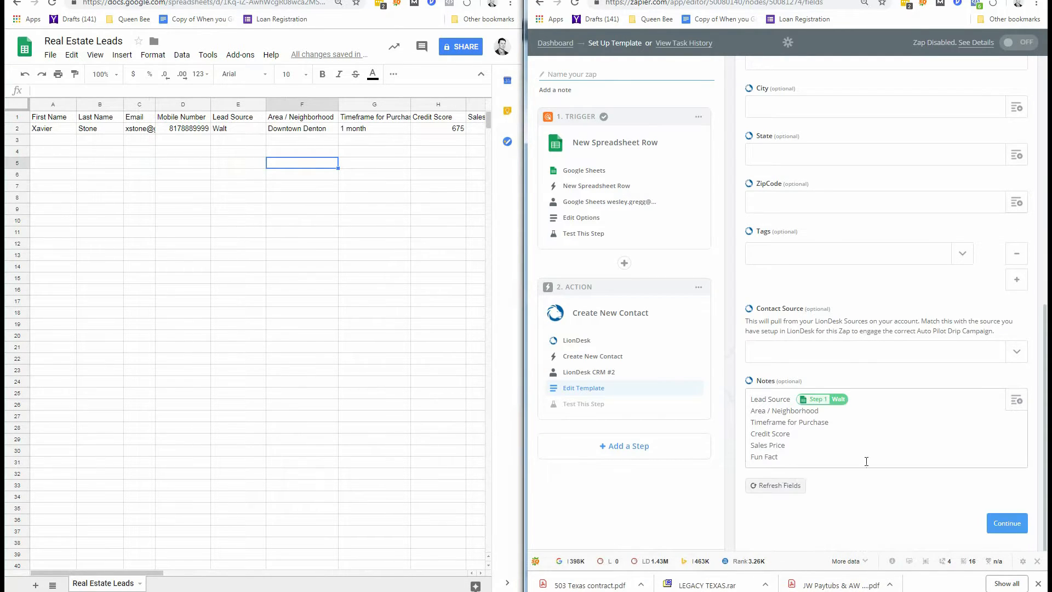
click(875, 413)
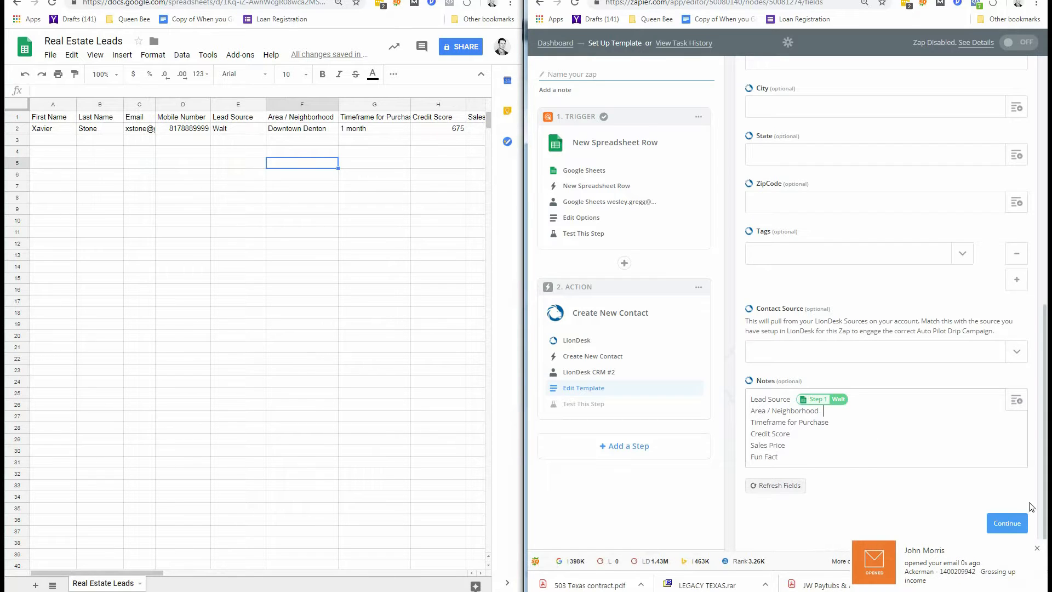
click(1038, 548)
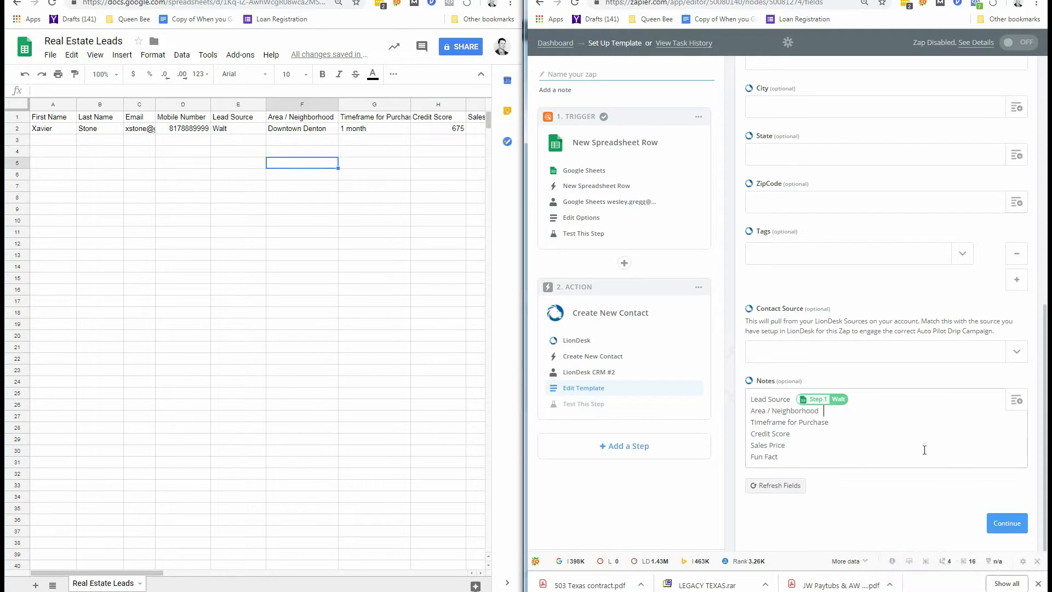
click(1016, 401)
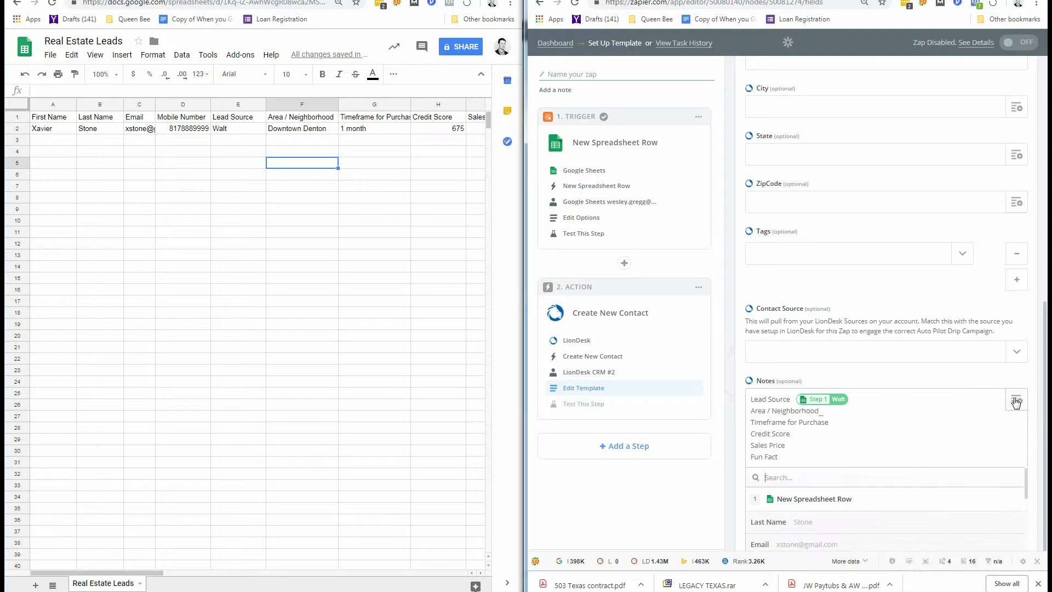
scroll(884, 507, down, 2)
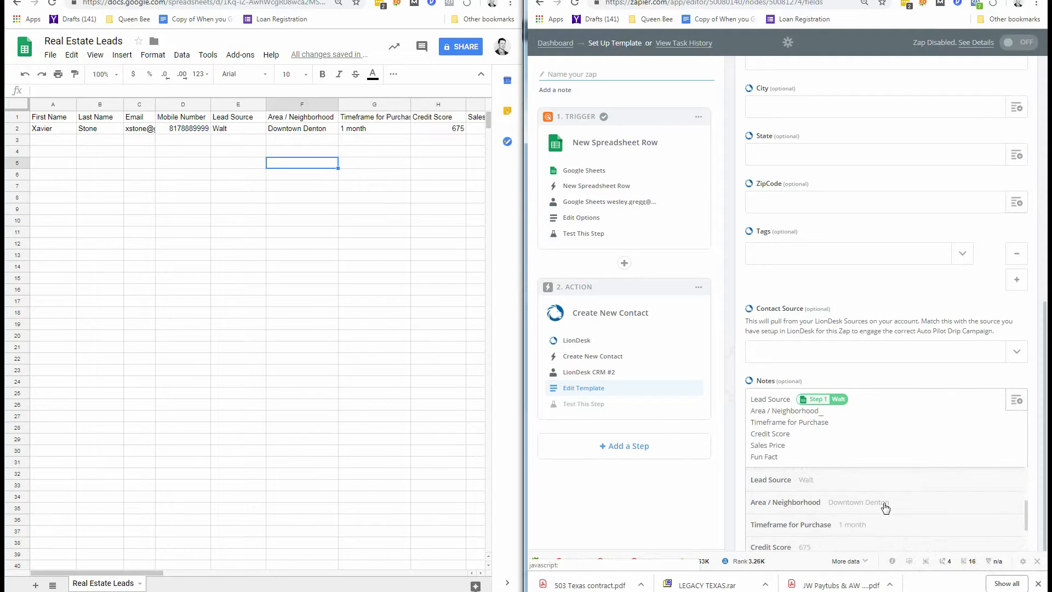
click(885, 507)
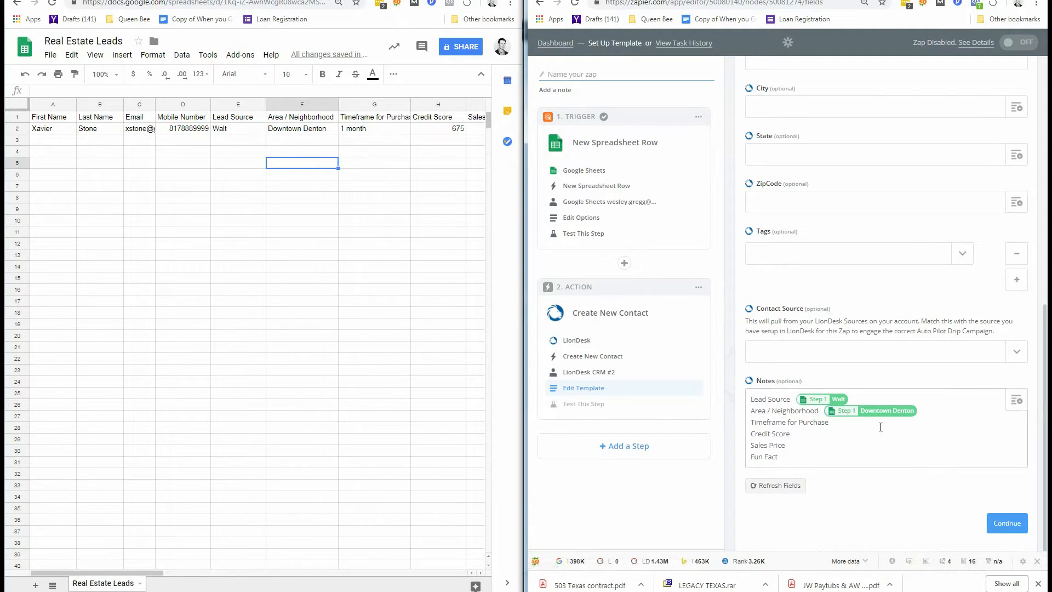
Insert the Timeframe for Purchase and Credit Score values after their Notes labels.
click(958, 422)
click(1016, 400)
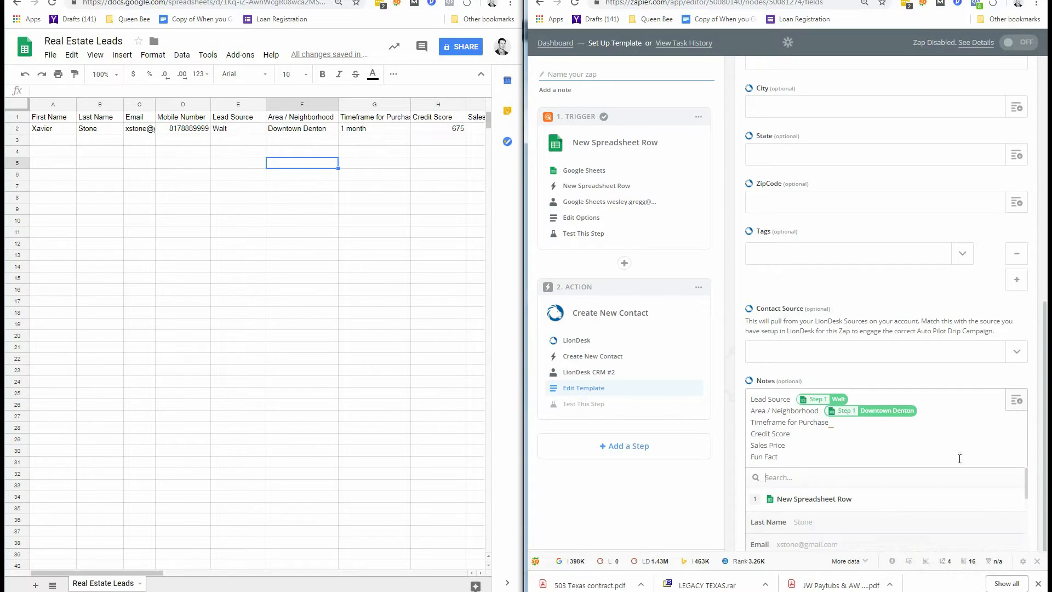
scroll(876, 525, down, 2)
scroll(875, 525, down, 2)
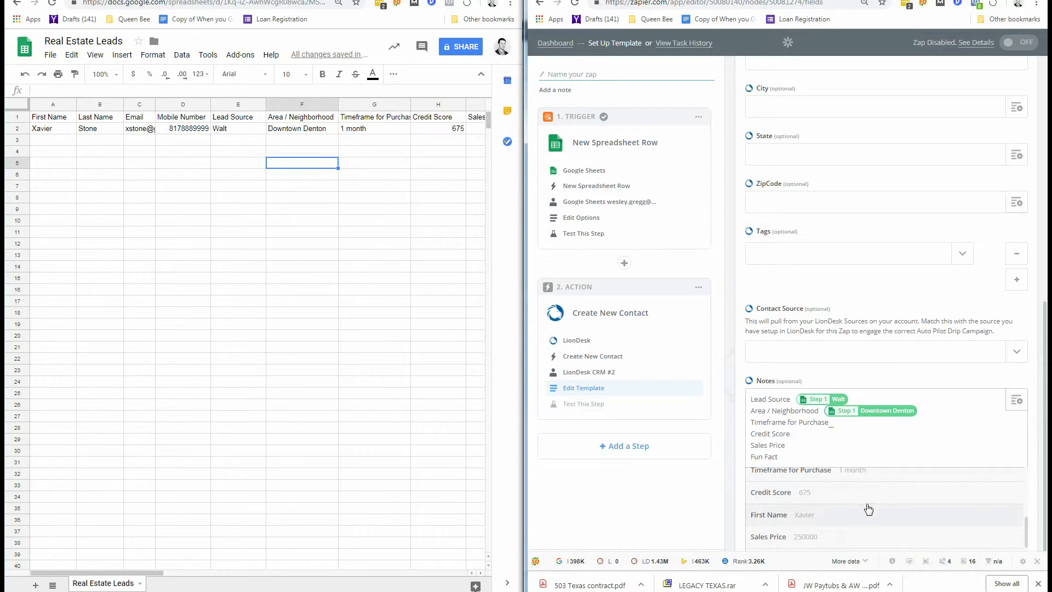
click(871, 473)
click(889, 432)
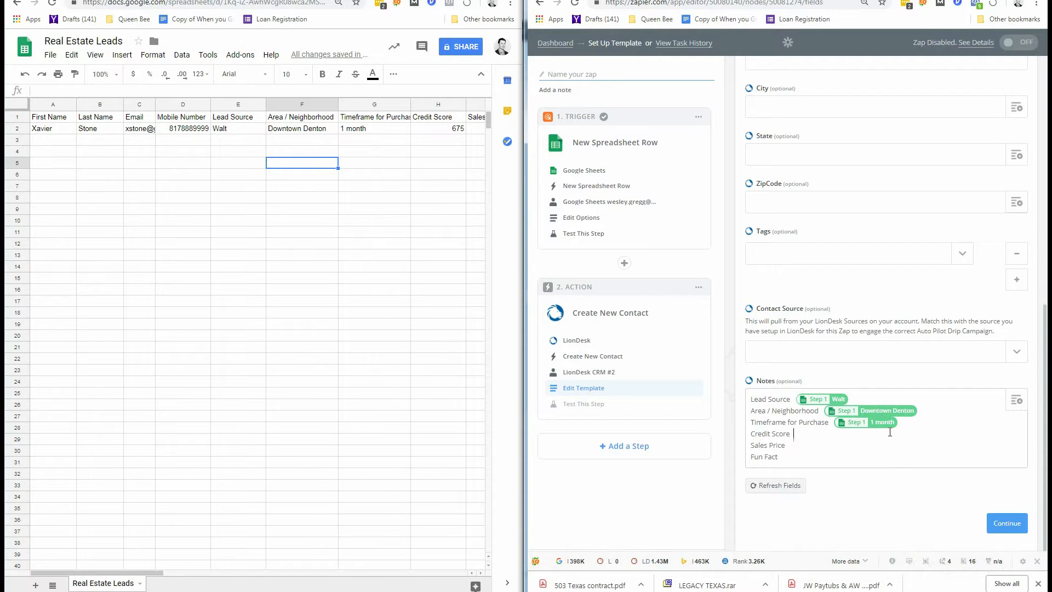
click(1016, 401)
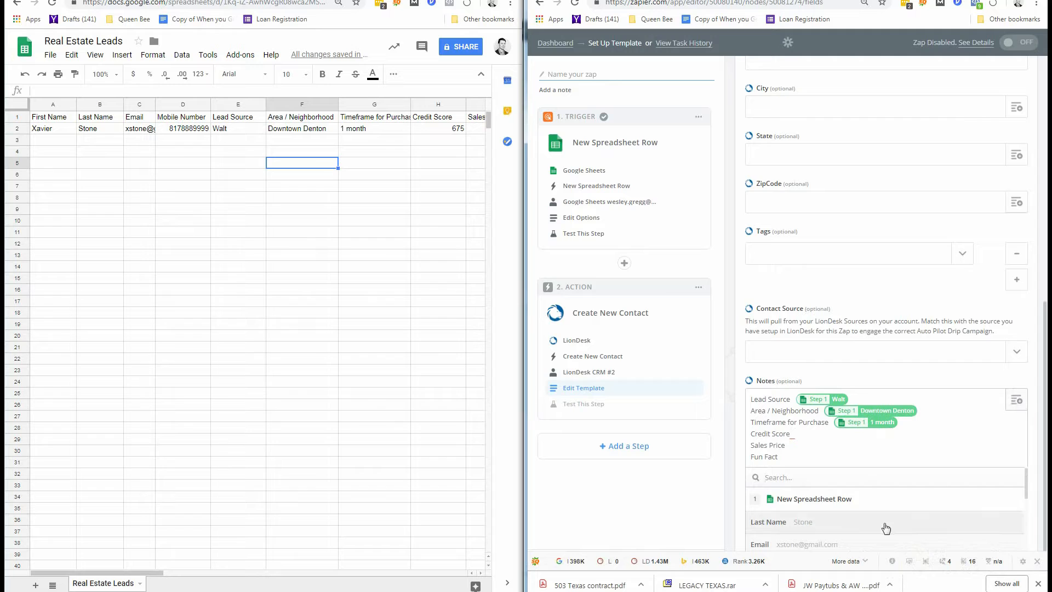
scroll(885, 527, down, 3)
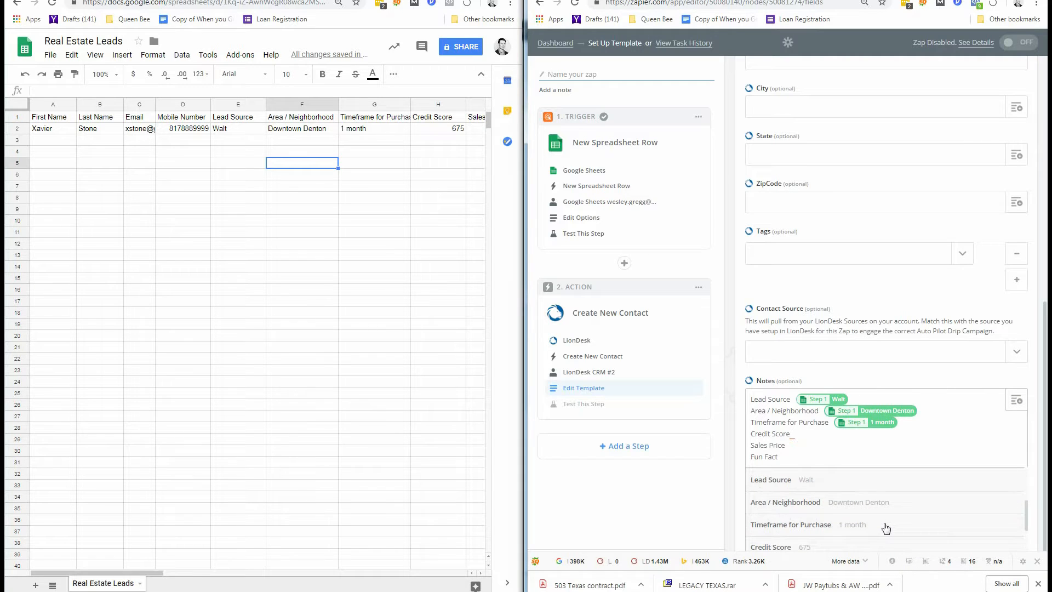
scroll(886, 527, down, 2)
click(826, 499)
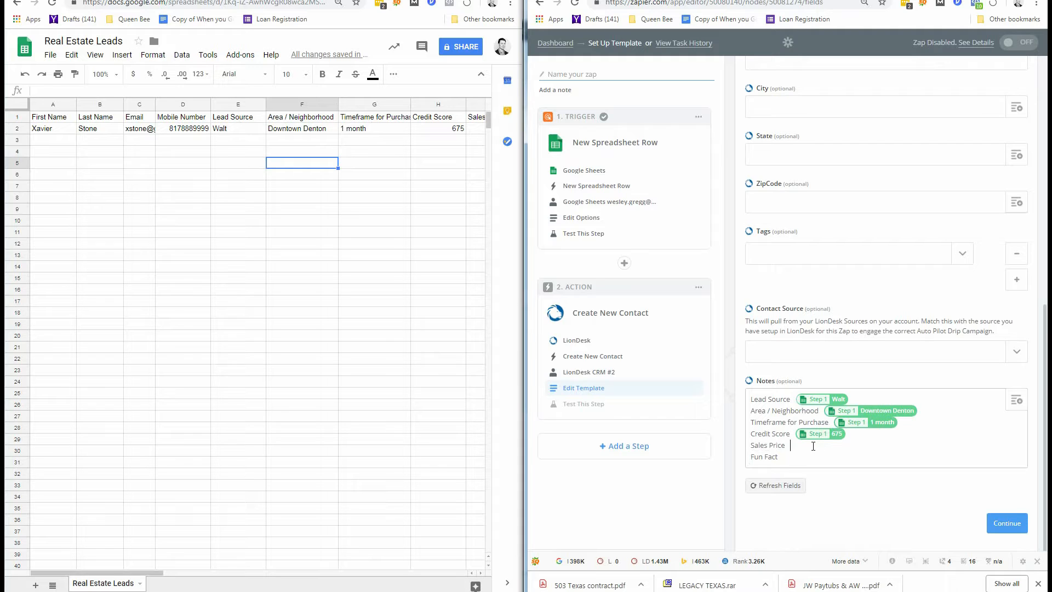
Insert the Sales Price and Fun Fact values after their Notes labels.
click(1016, 402)
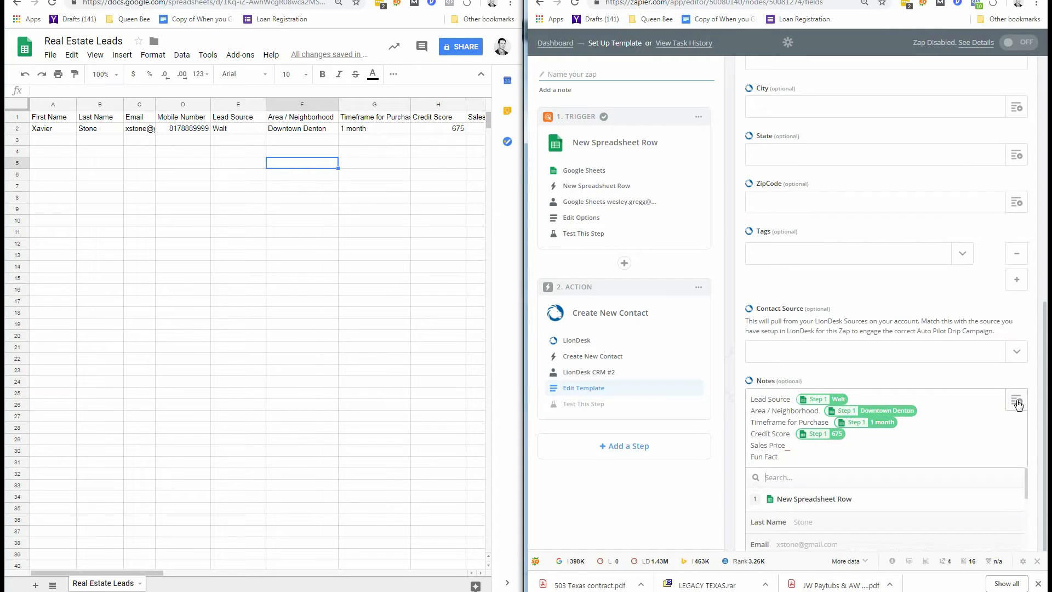
scroll(883, 523, down, 3)
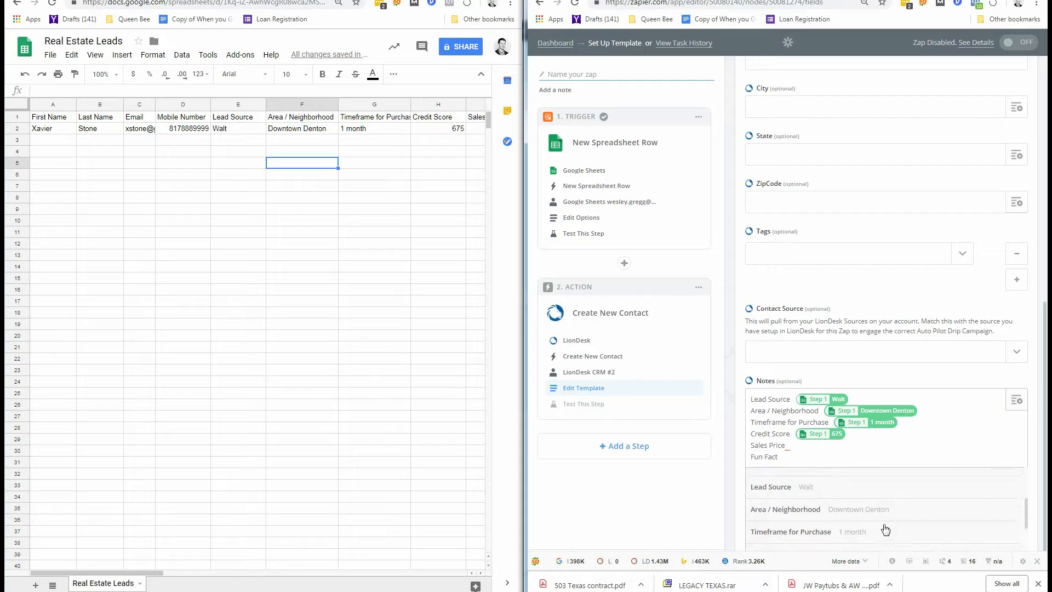
scroll(884, 529, down, 3)
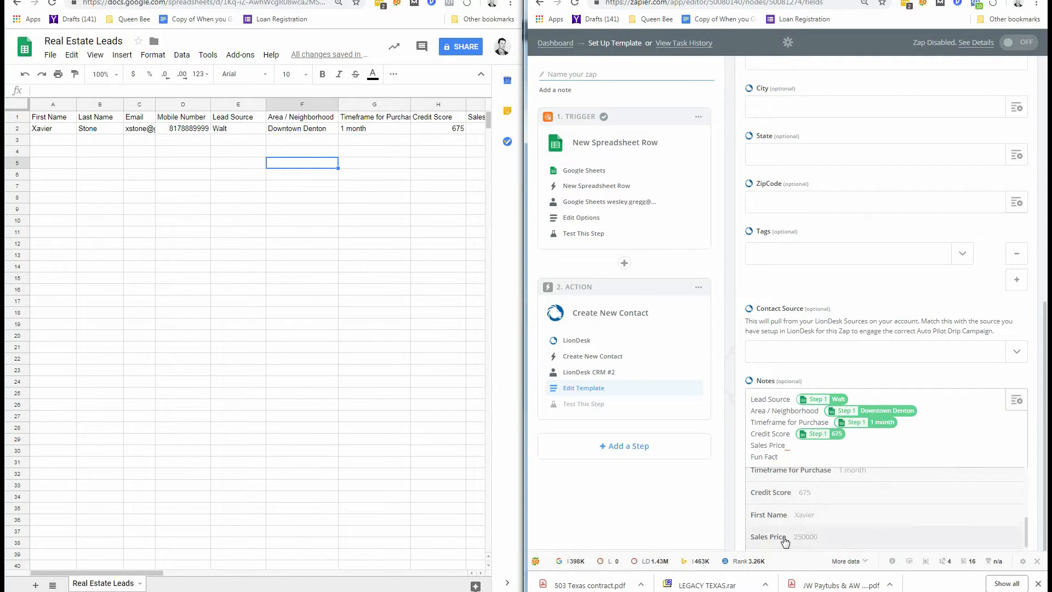
click(784, 540)
drag(784, 445, 759, 445)
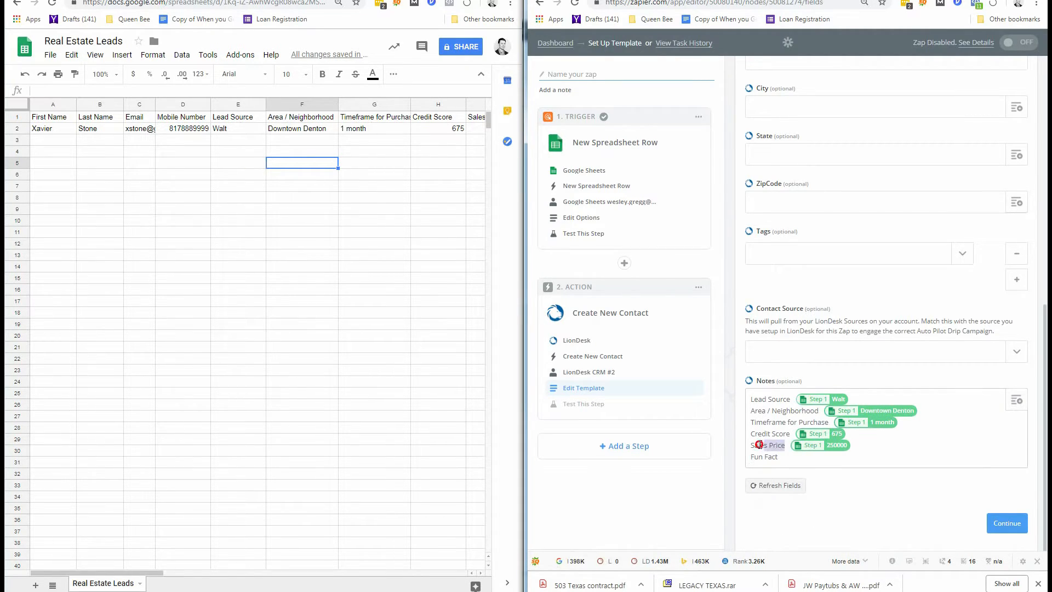
click(782, 445)
click(1016, 399)
scroll(810, 520, down, 3)
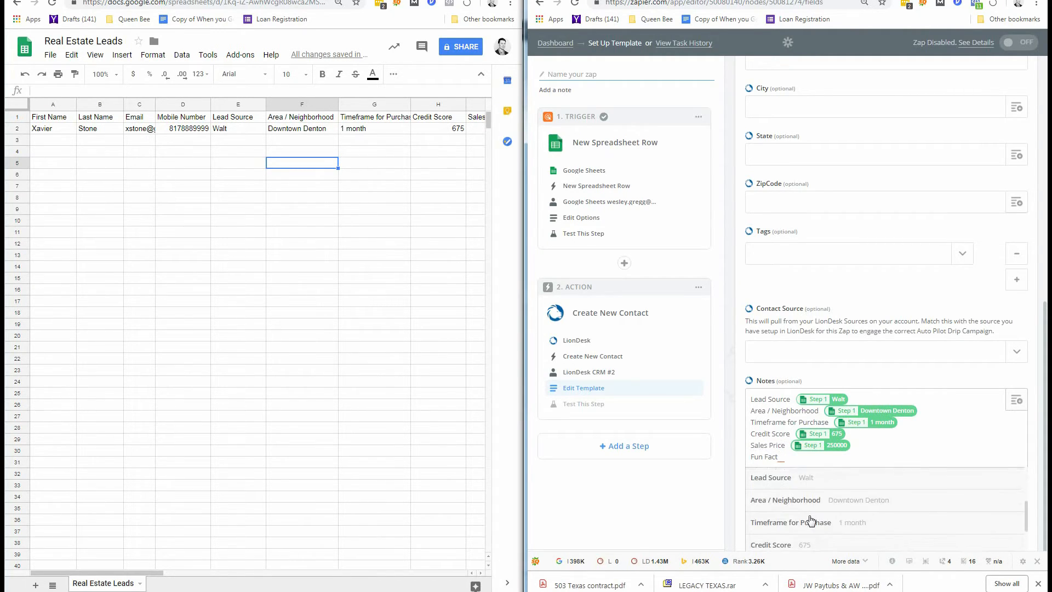
scroll(811, 520, down, 3)
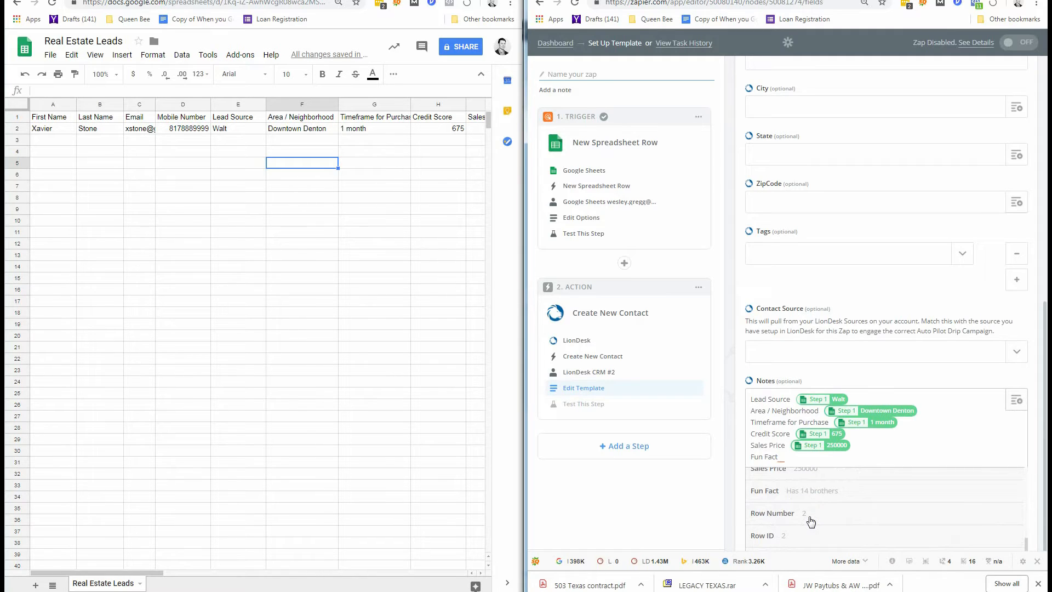
click(821, 489)
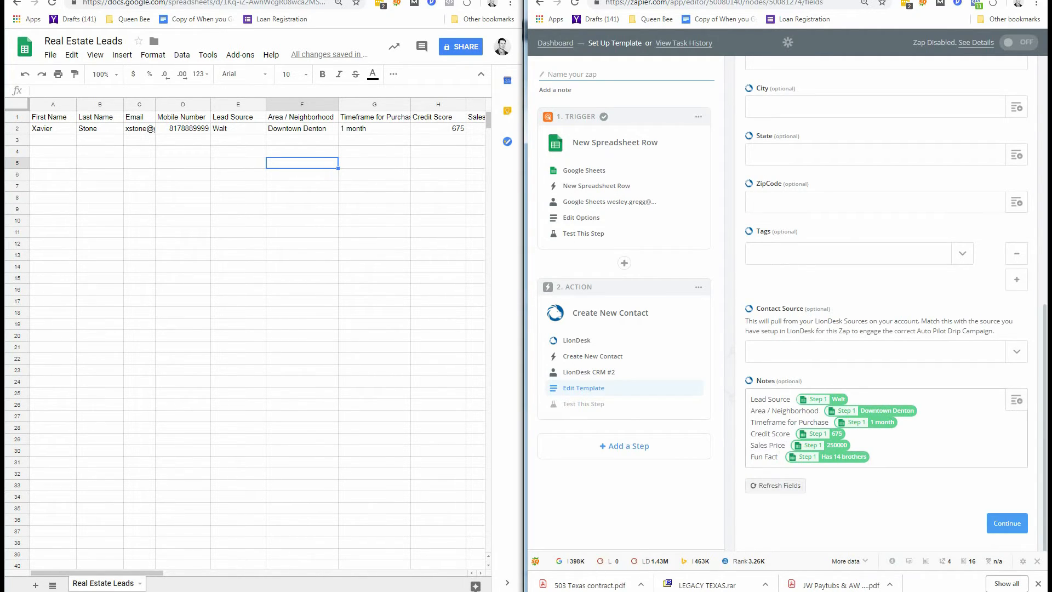
Send the sample contact to LionDesk and confirm the test returns a customer ID.
click(1014, 528)
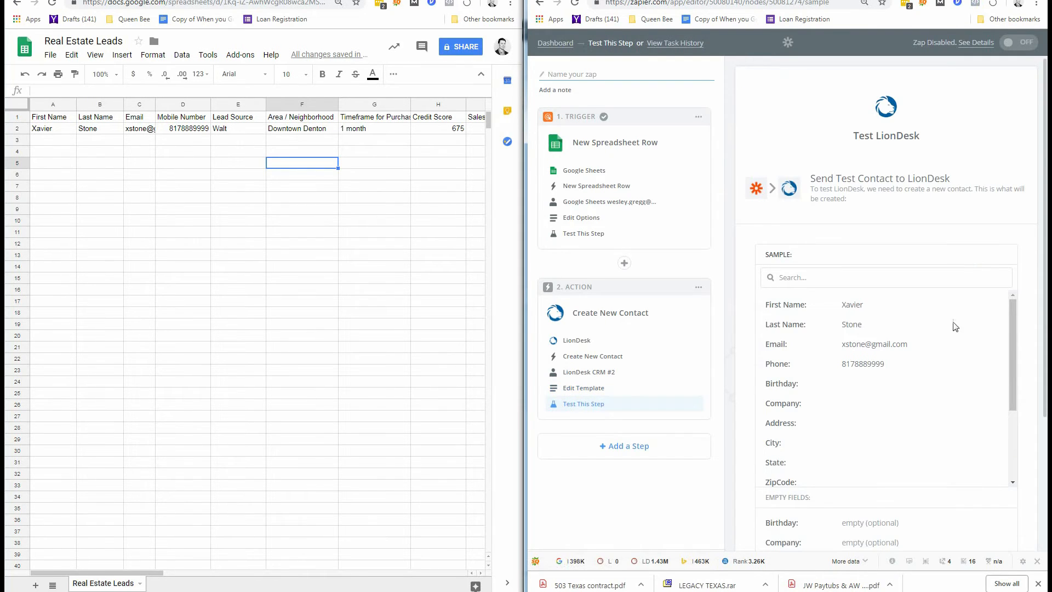
scroll(941, 377, down, 3)
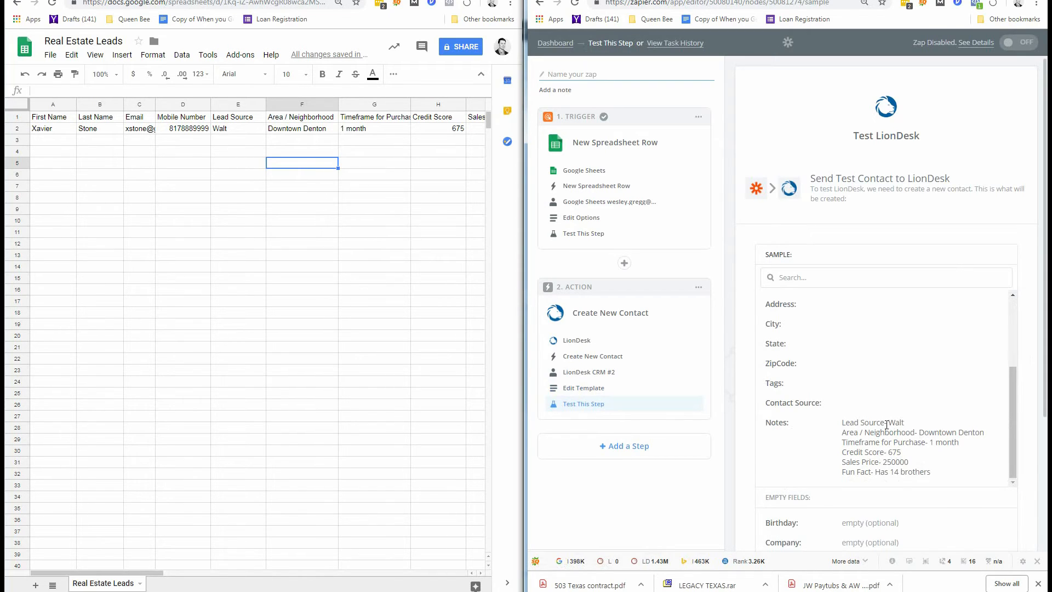
scroll(966, 413, down, 4)
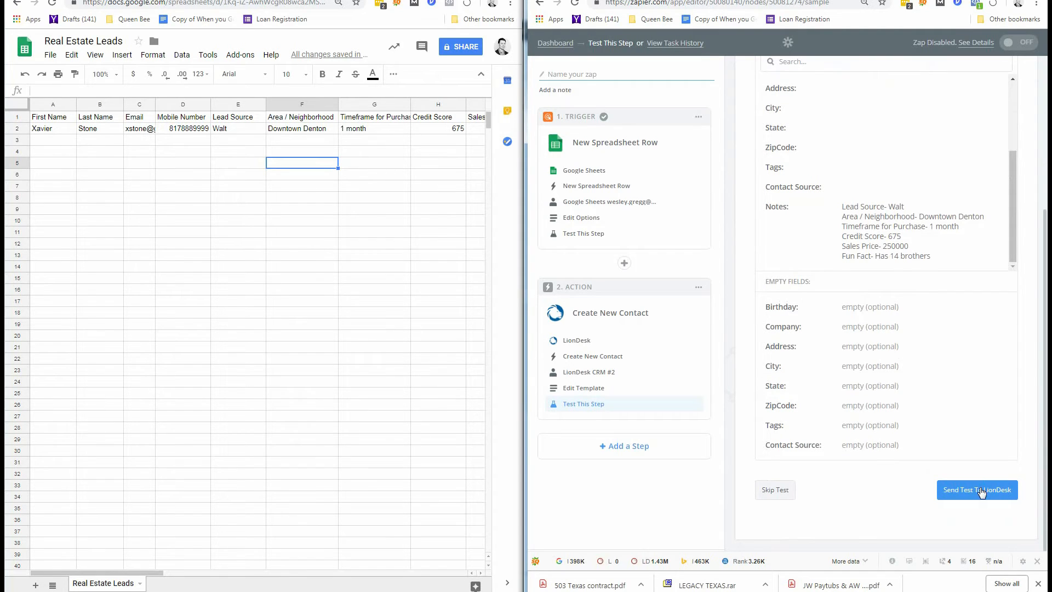
click(980, 491)
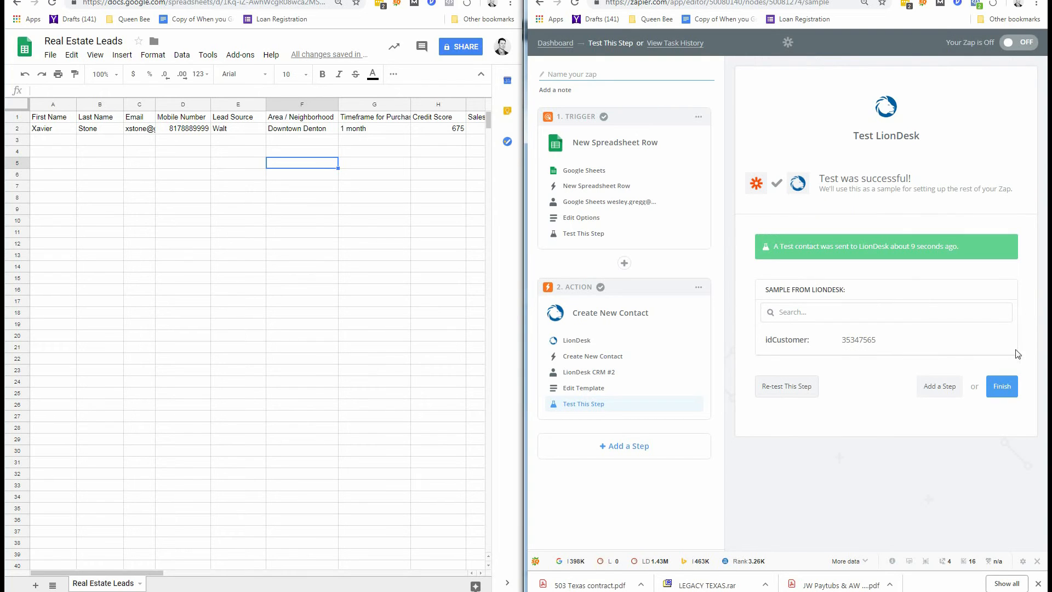
Finish the Zap editor and enter 'New LD Contact' as the Zap's name on the ready page.
click(999, 390)
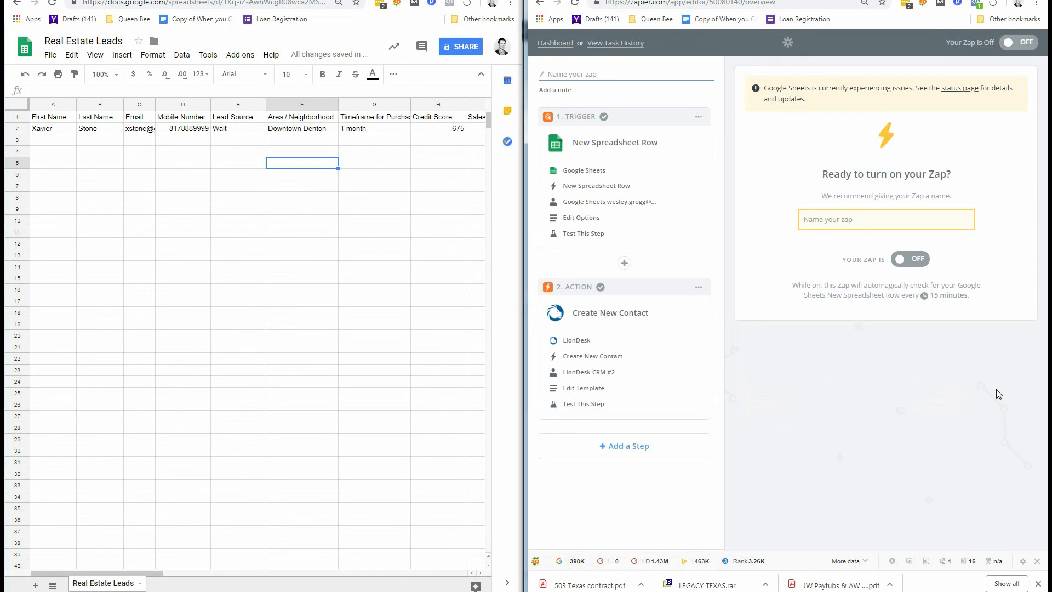
click(894, 211)
text(New )
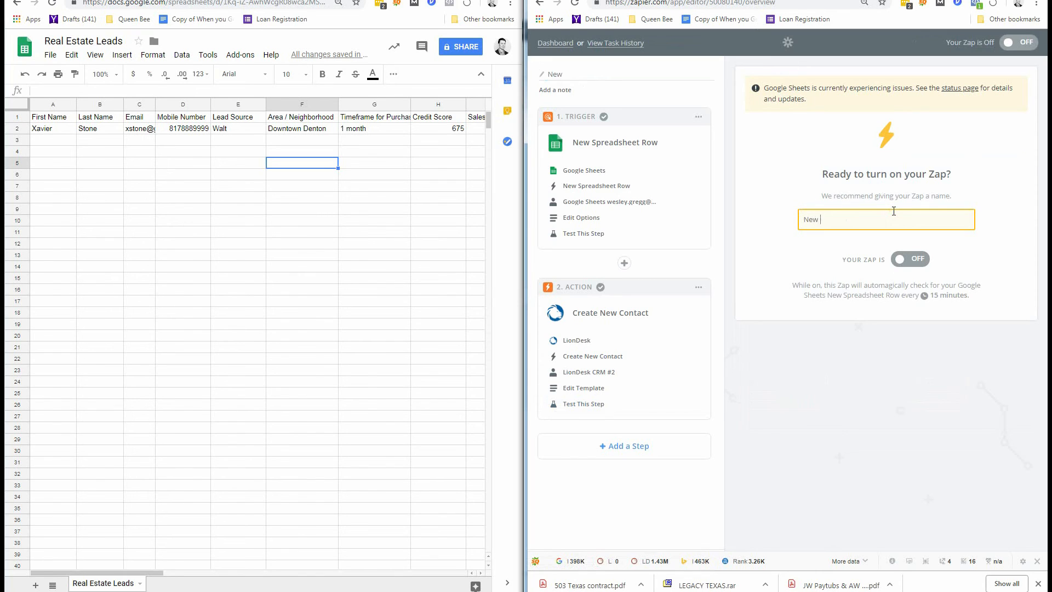
text(LD Contact)
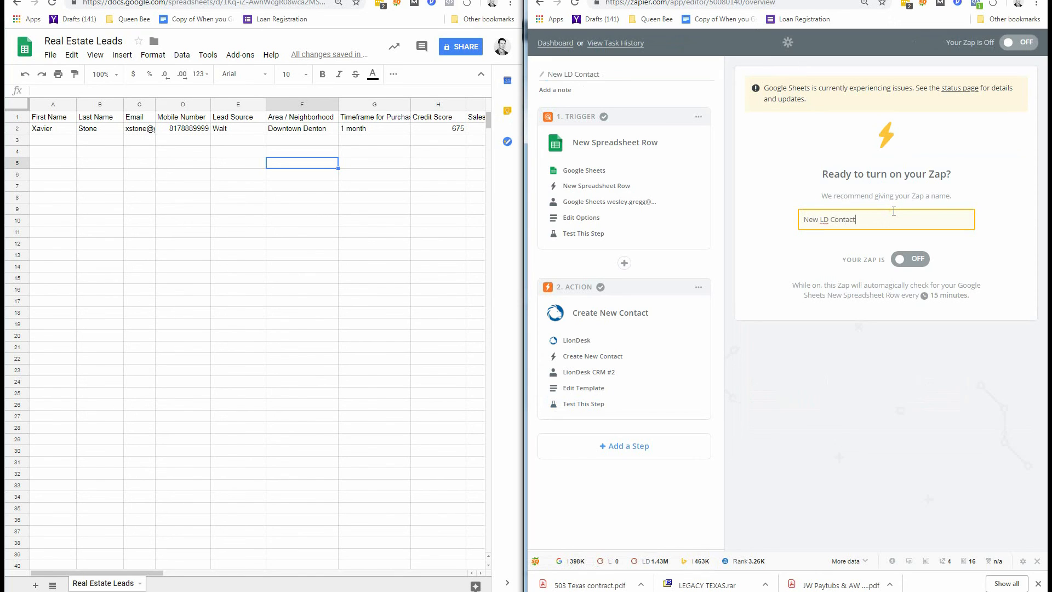